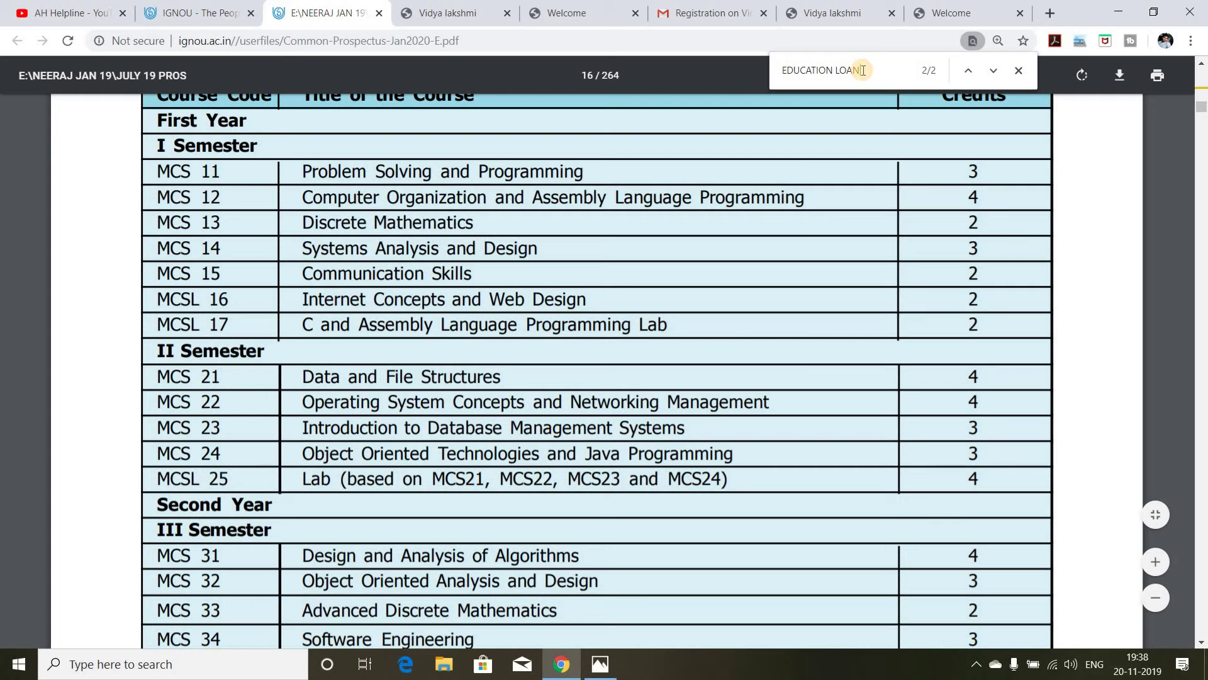
Find "EDUCATION LOAN" in the prospectus PDF and highlight the heading and text of section 1.16, Vidya Lakshmi Portal
key("Return")
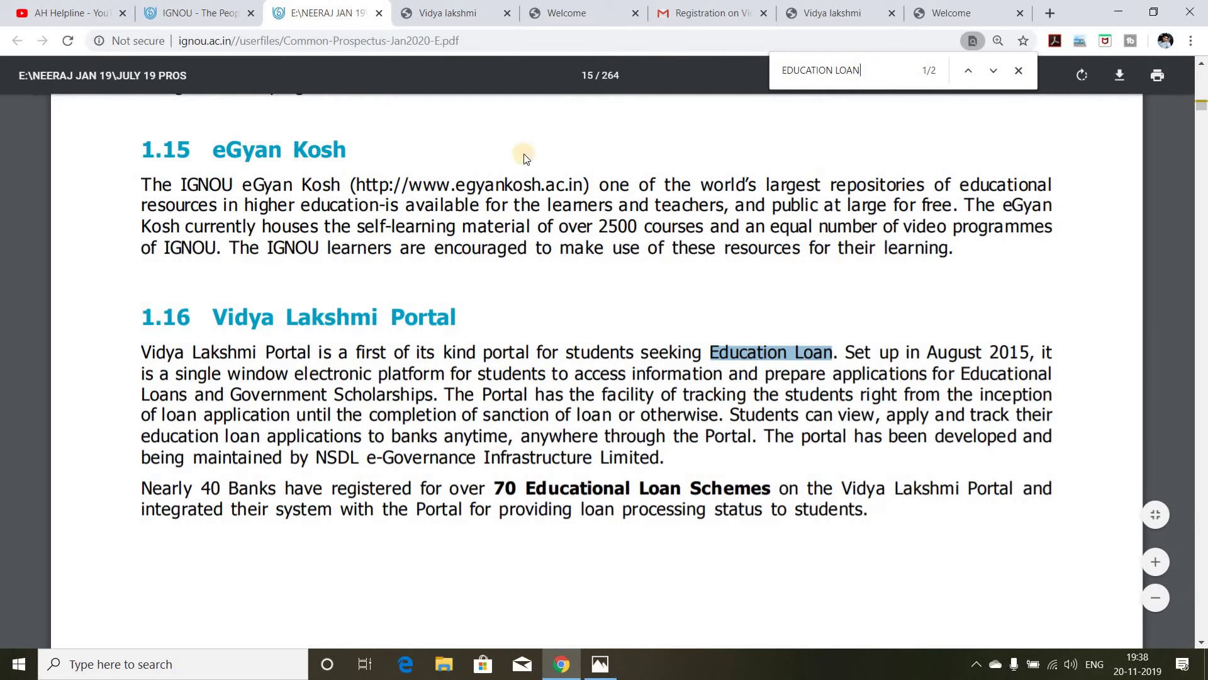
left_click_drag(212, 318, 455, 321)
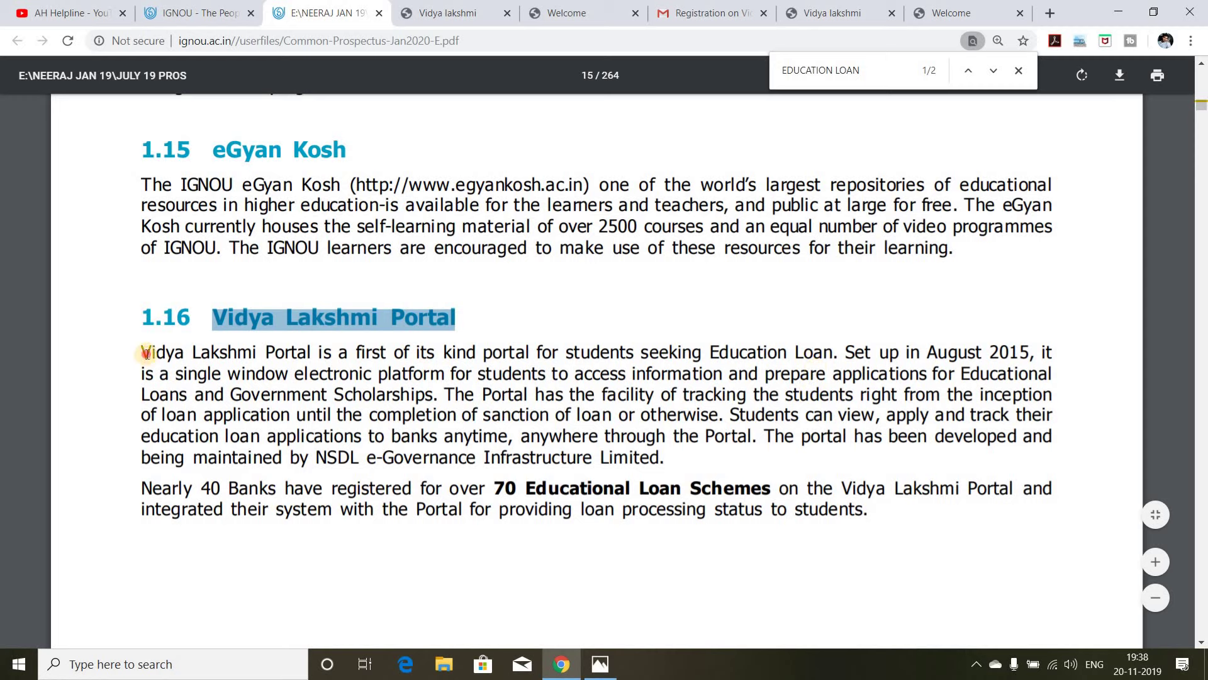
left_click(851, 434)
left_click_drag(141, 352, 885, 519)
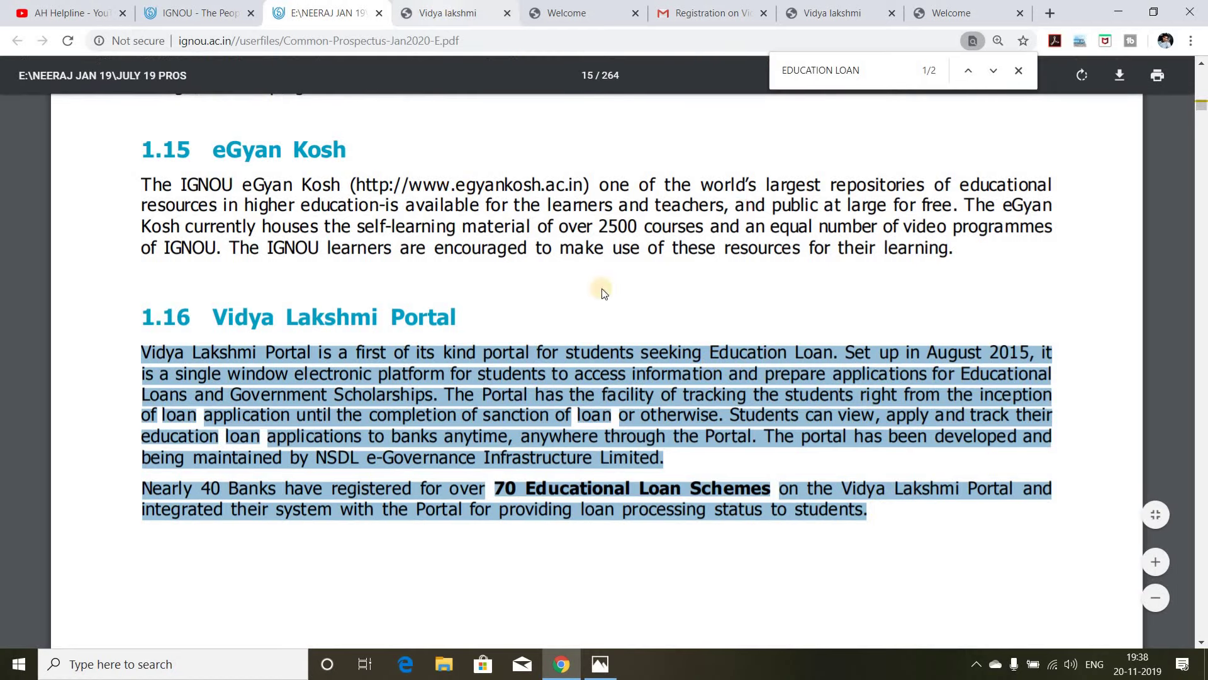
Switch to the Vidya Lakshmi site and look through its home page down to the registered banks
key("ctrl+Tab")
scroll(1203, 290, "up", 10)
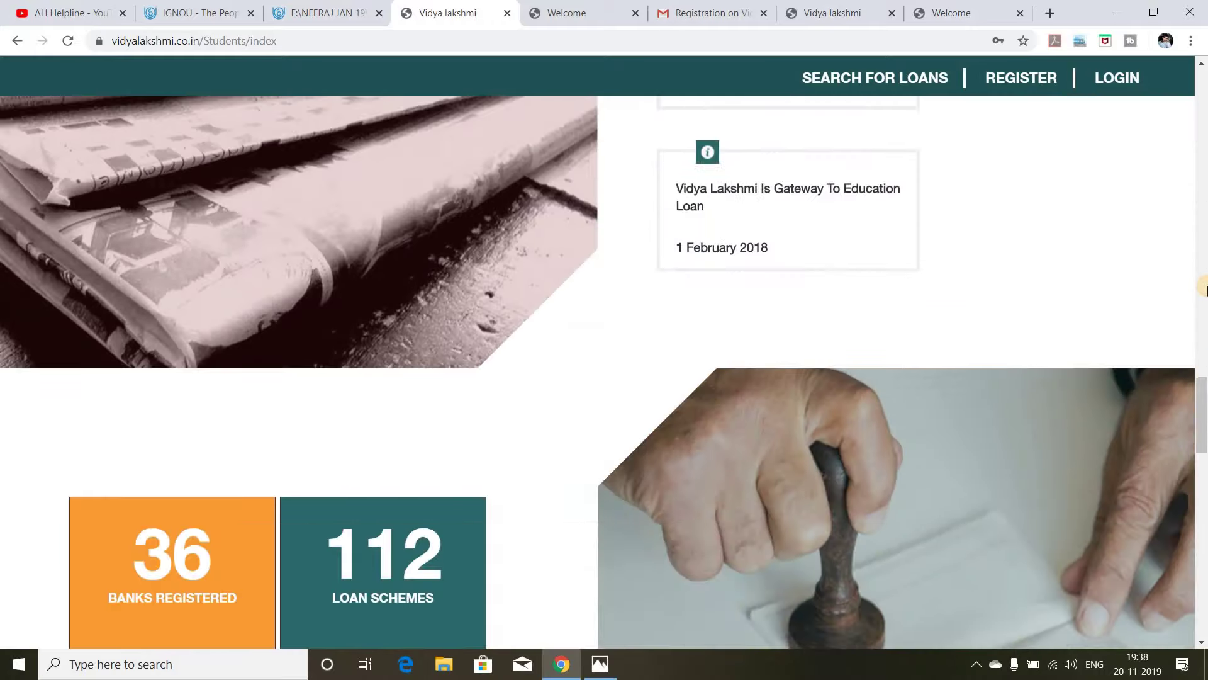
scroll(1203, 290, "up", 5)
left_click_drag(1202, 340, 1203, 95)
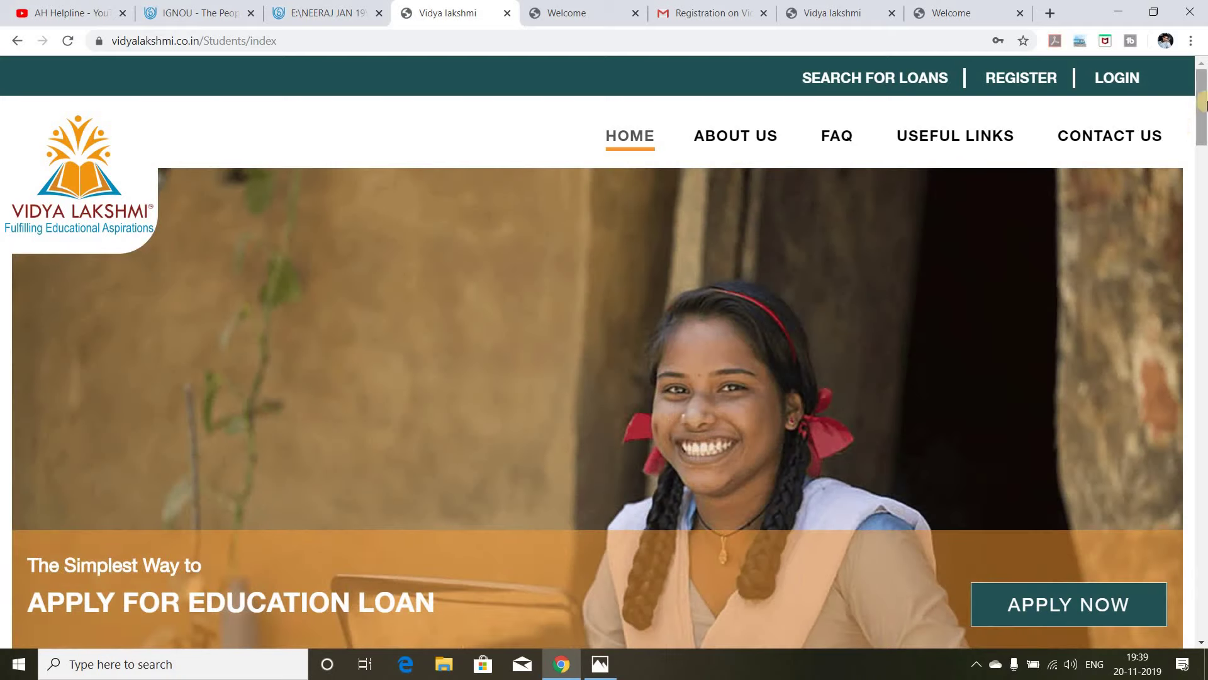
left_click_drag(1203, 122, 1203, 592)
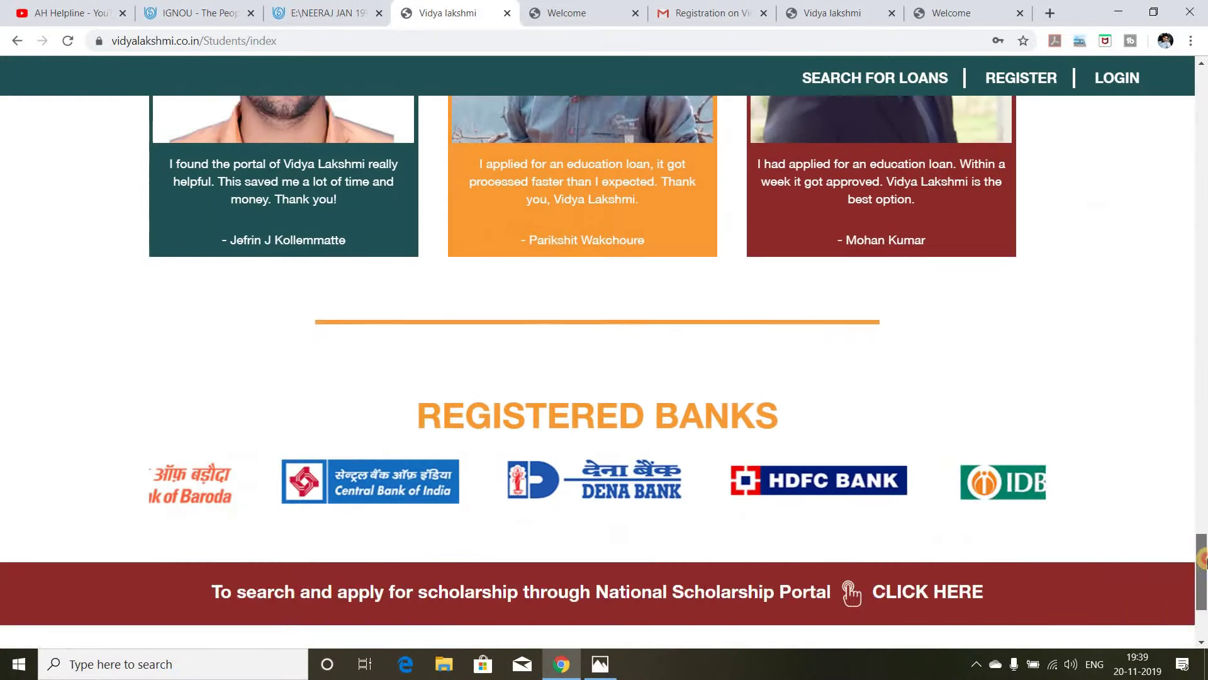
left_click(1203, 502)
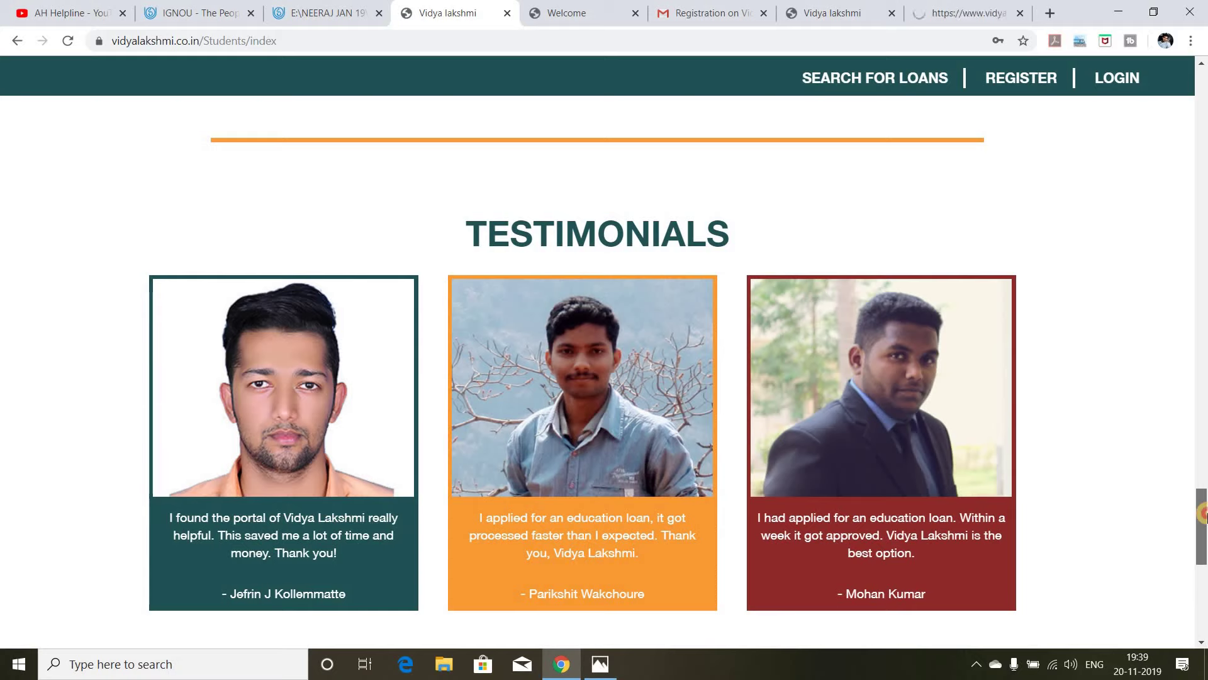
left_click_drag(1203, 509, 1203, 88)
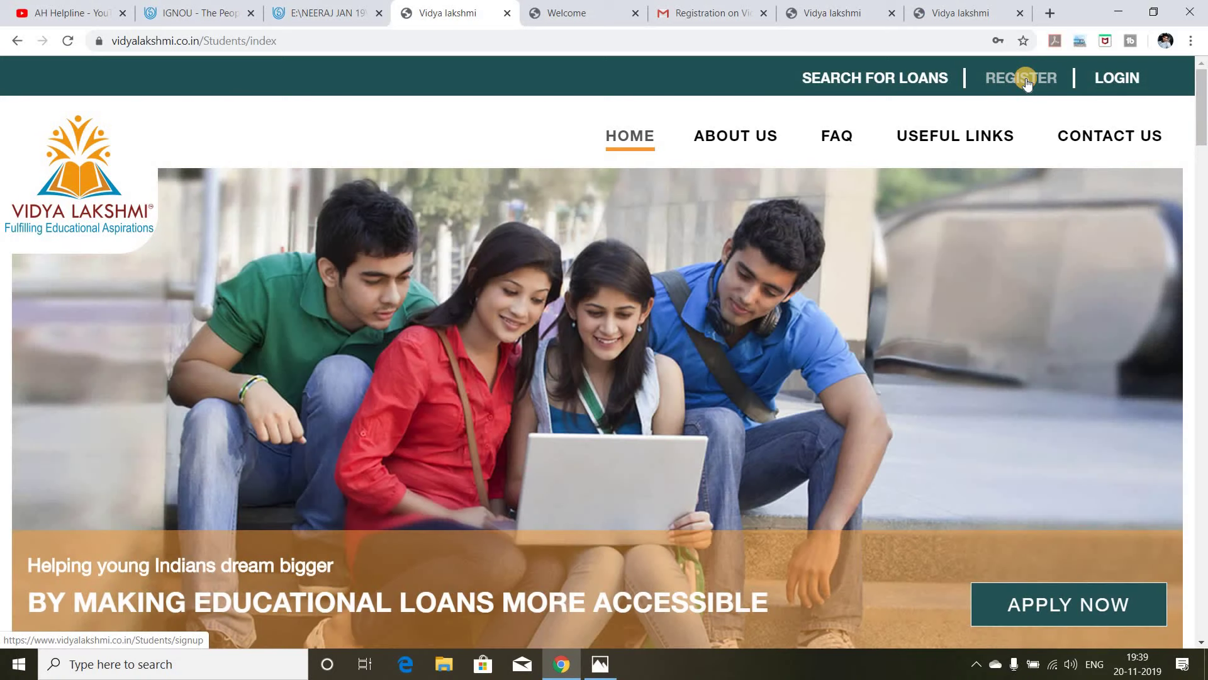
Open the student registration page and highlight the guideline about entering the name as per the 10th class marksheet
left_click(1025, 79)
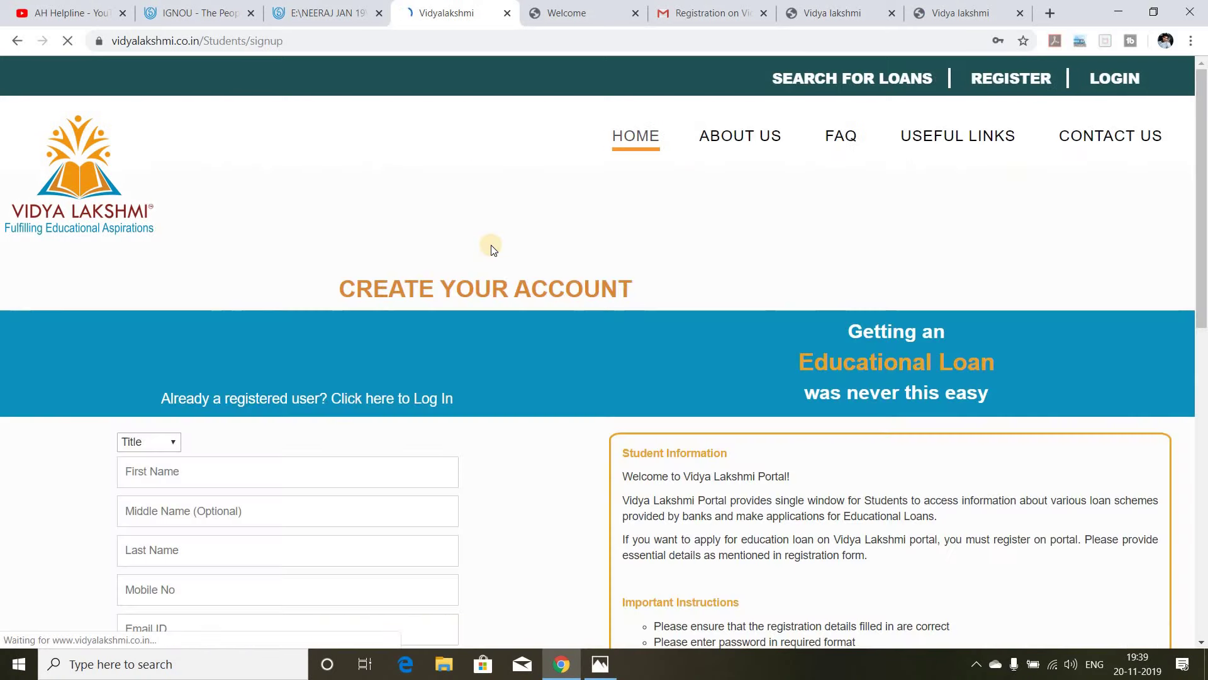
scroll(550, 328, "down", 4)
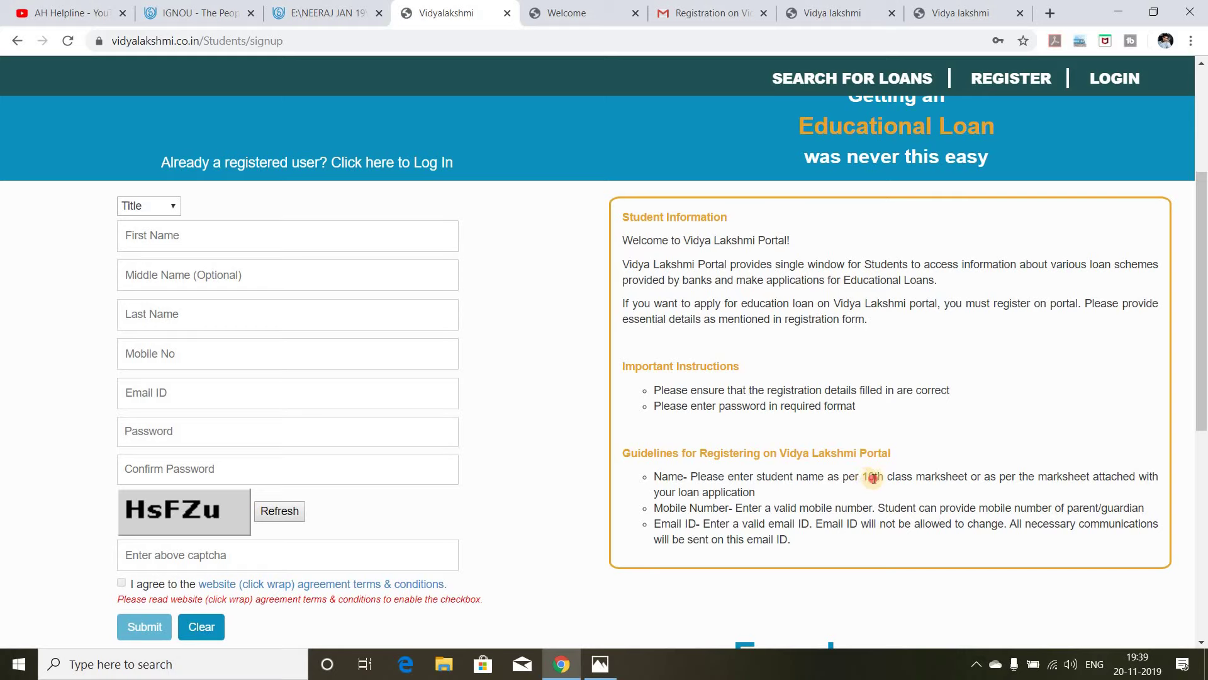
left_click_drag(874, 478, 967, 476)
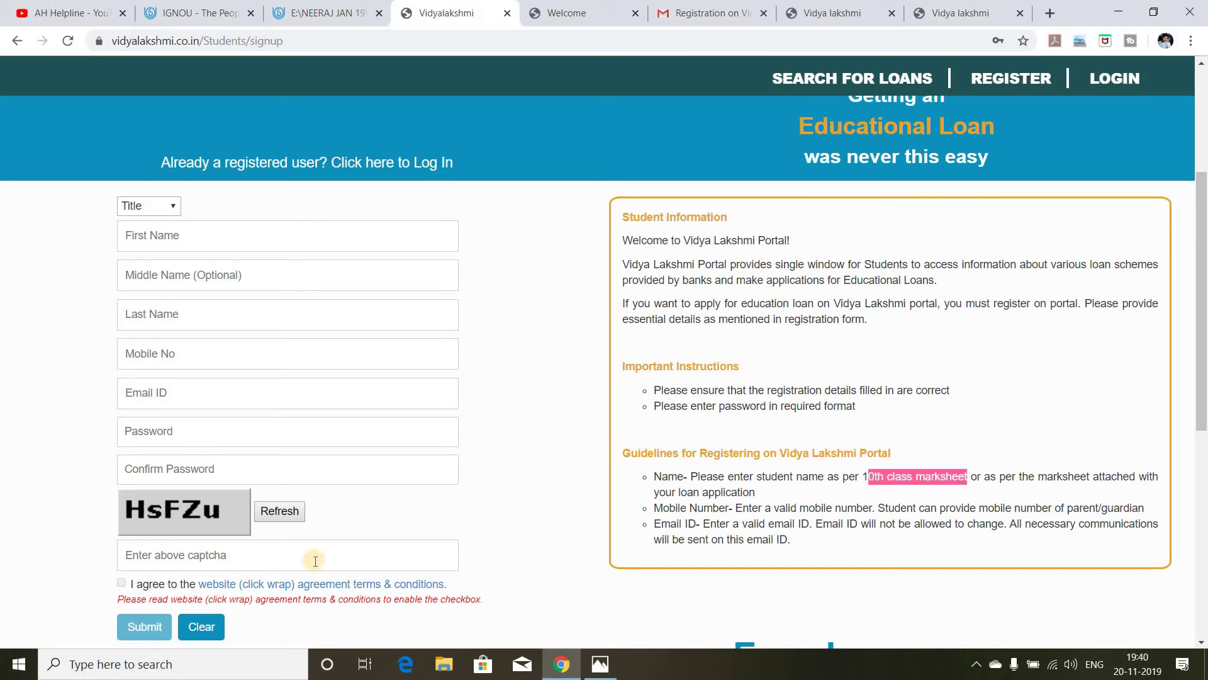
Open the website click wrap agreement from the registration form, return to the form, and agree to its terms and conditions
scroll(114, 515, "down", 1)
scroll(114, 515, "down", 1)
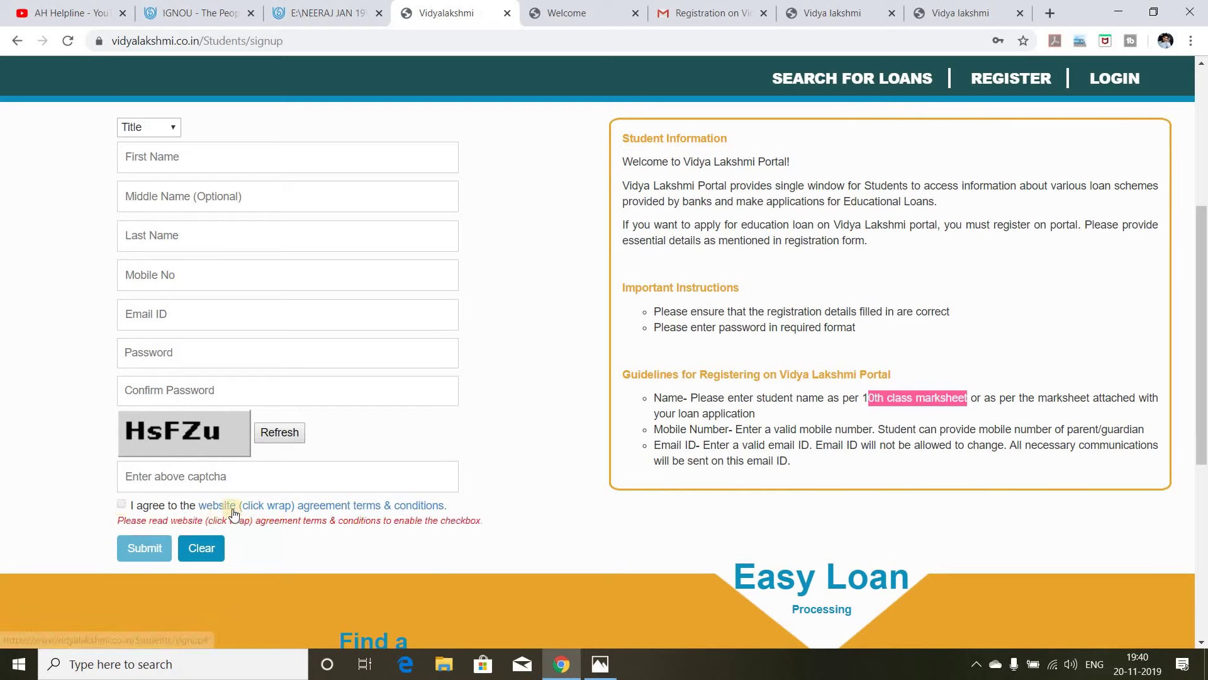
left_click(285, 504)
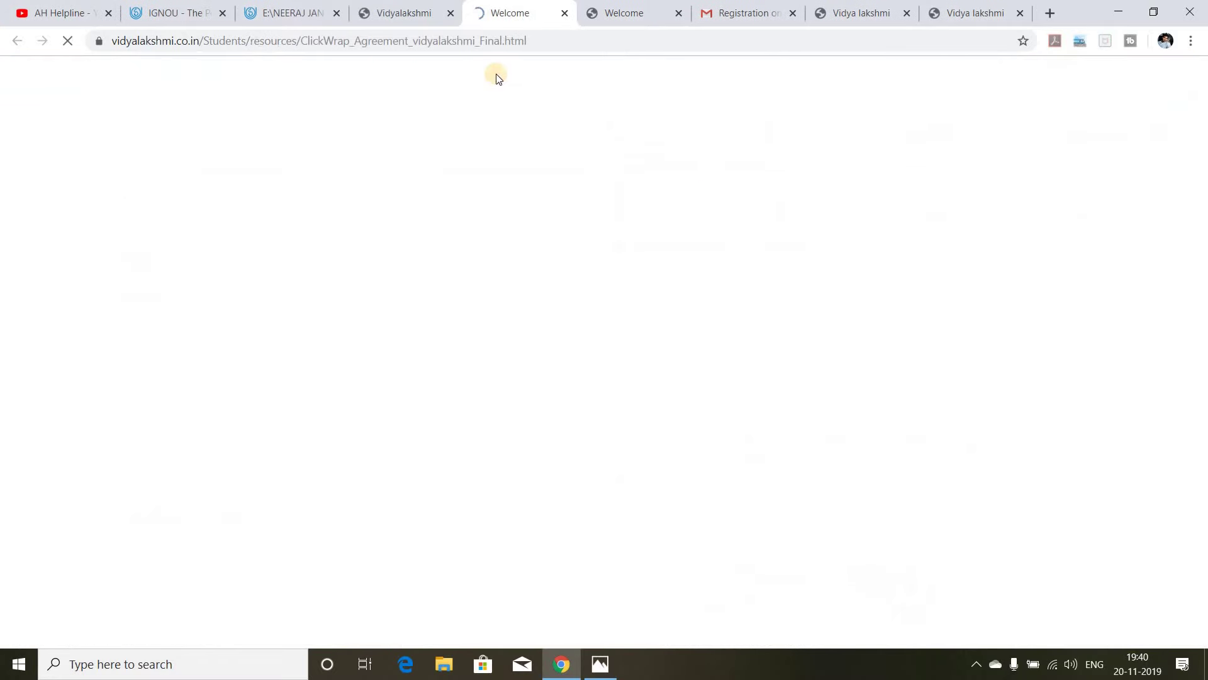
key("ctrl+shift+Tab")
scroll(336, 370, "down", 5)
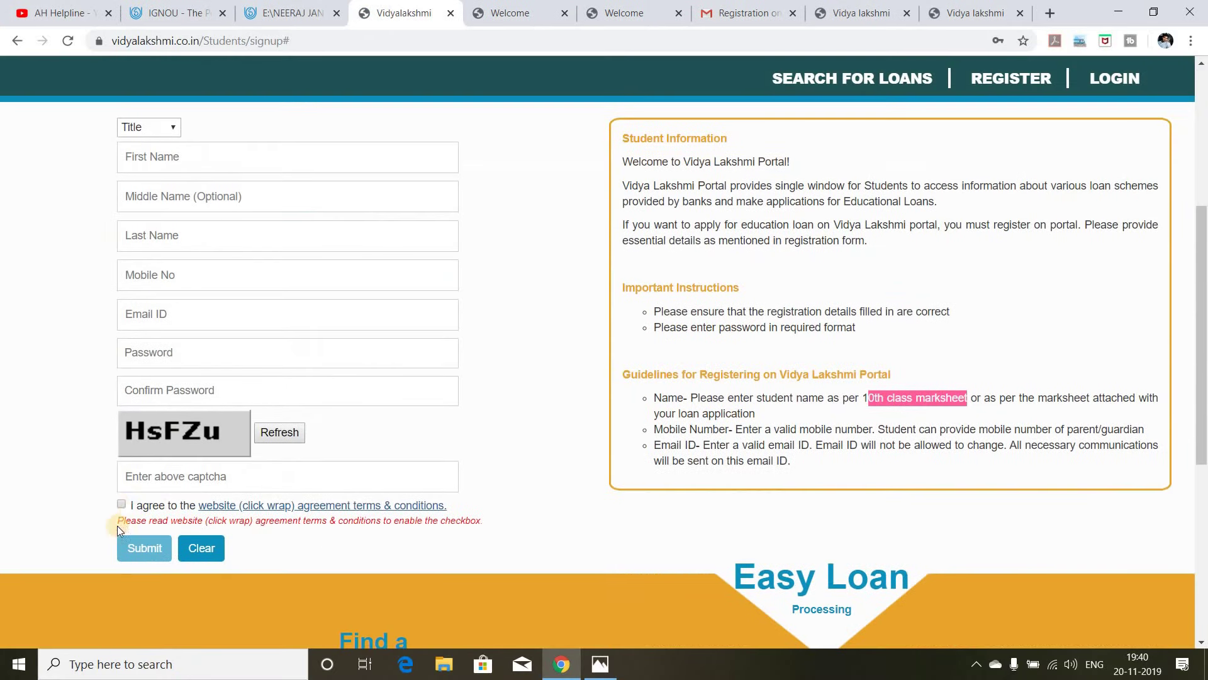
left_click(147, 562)
left_click(138, 552)
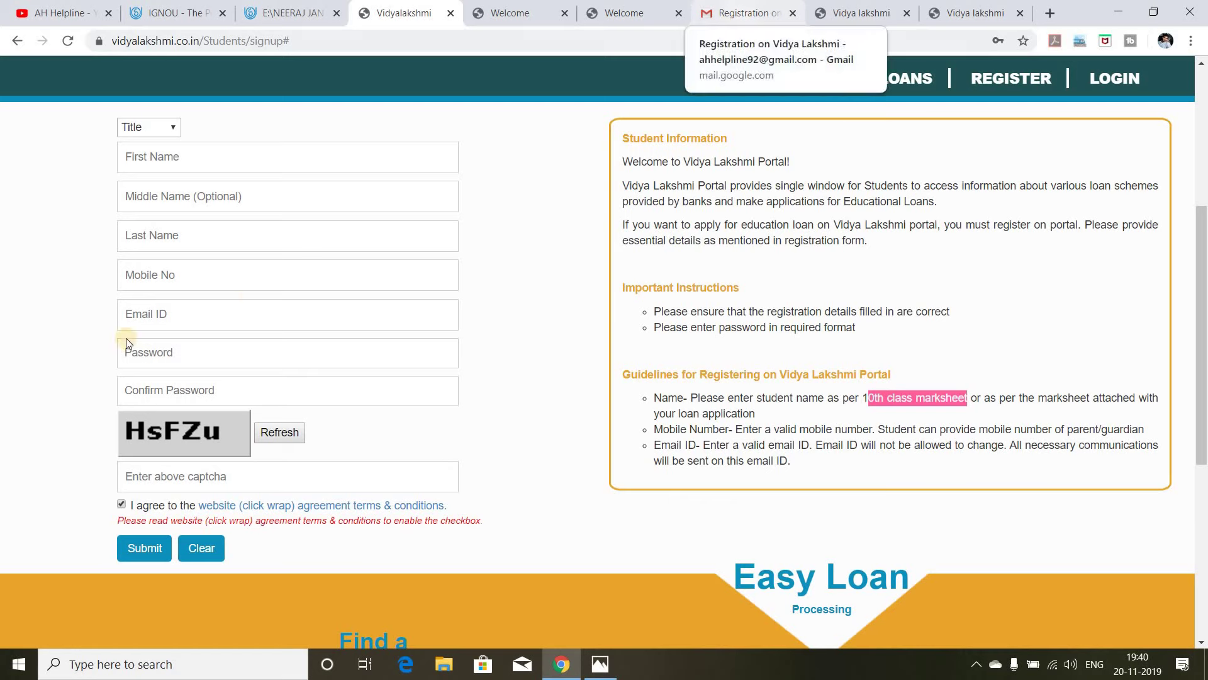
Look at the Vidya Lakshmi registration e-mail in Gmail containing the account activation link
left_click(746, 12)
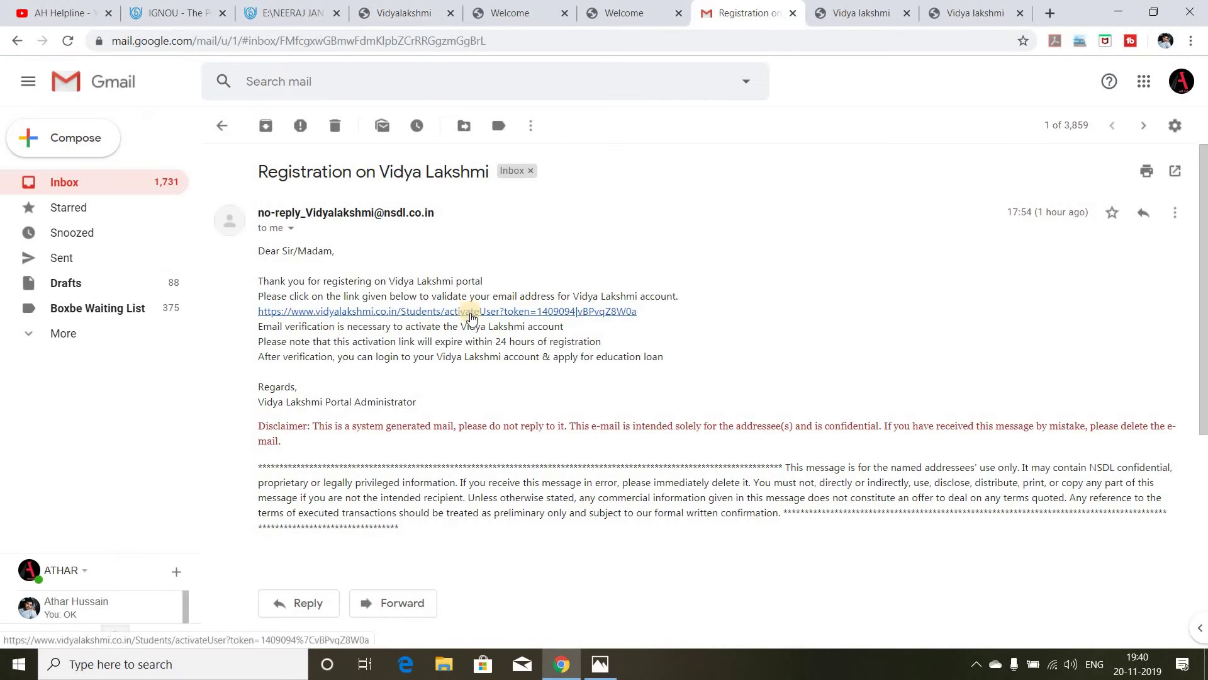
left_click(624, 12)
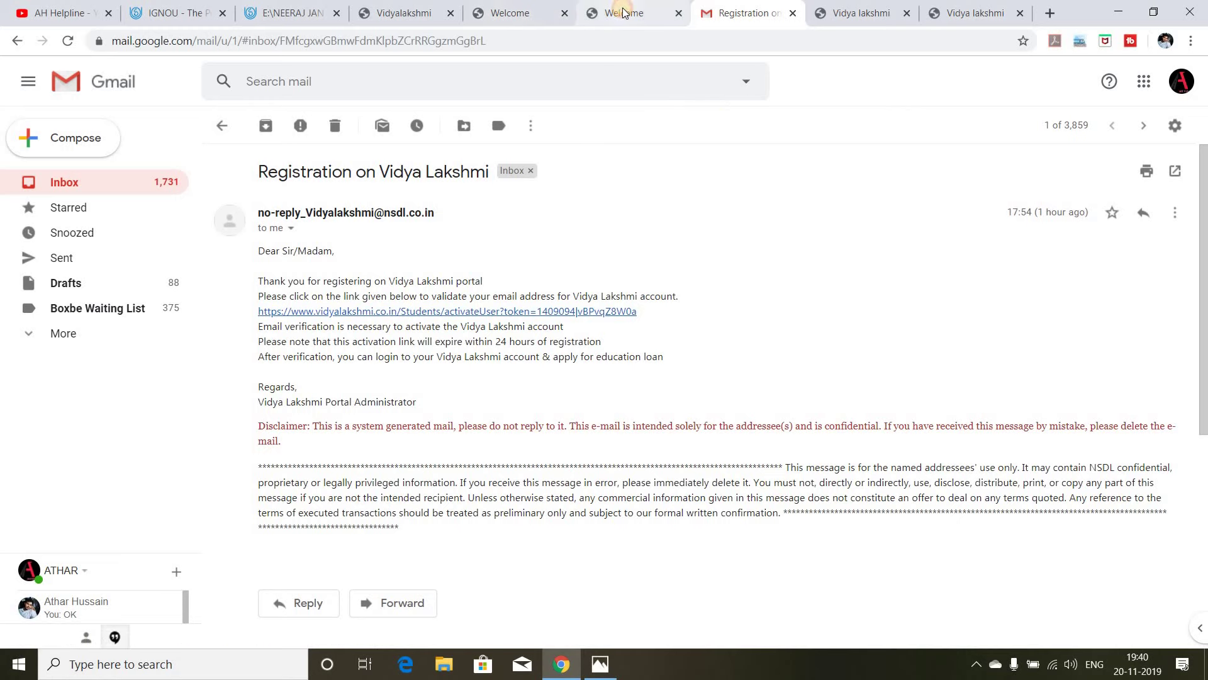
left_click(522, 13)
Switch back to the Vidya Lakshmi home page and open the student login form
left_click(862, 12)
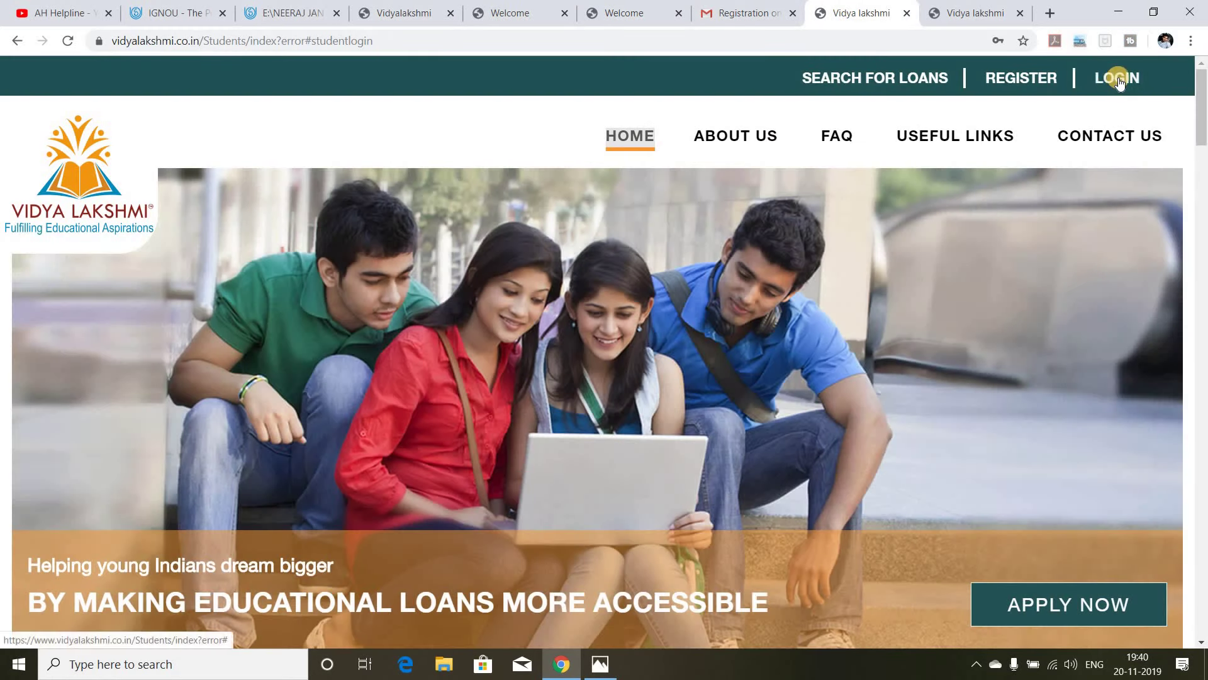
mouse_move(1120, 82)
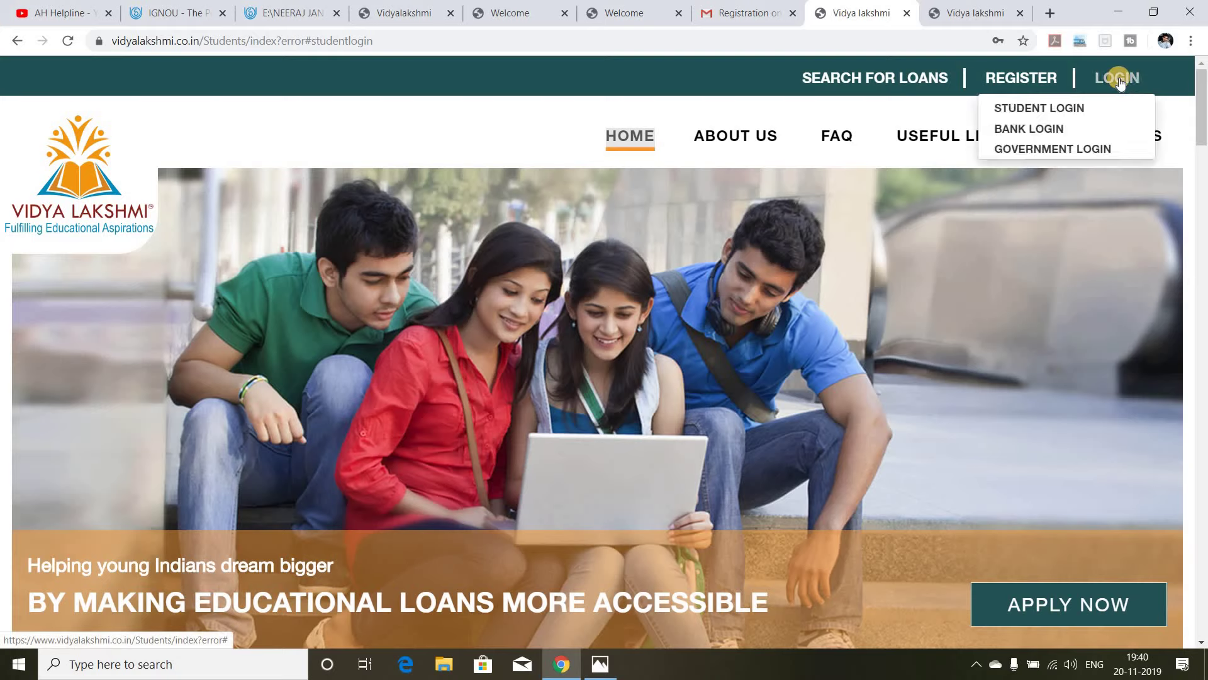
left_click(1044, 108)
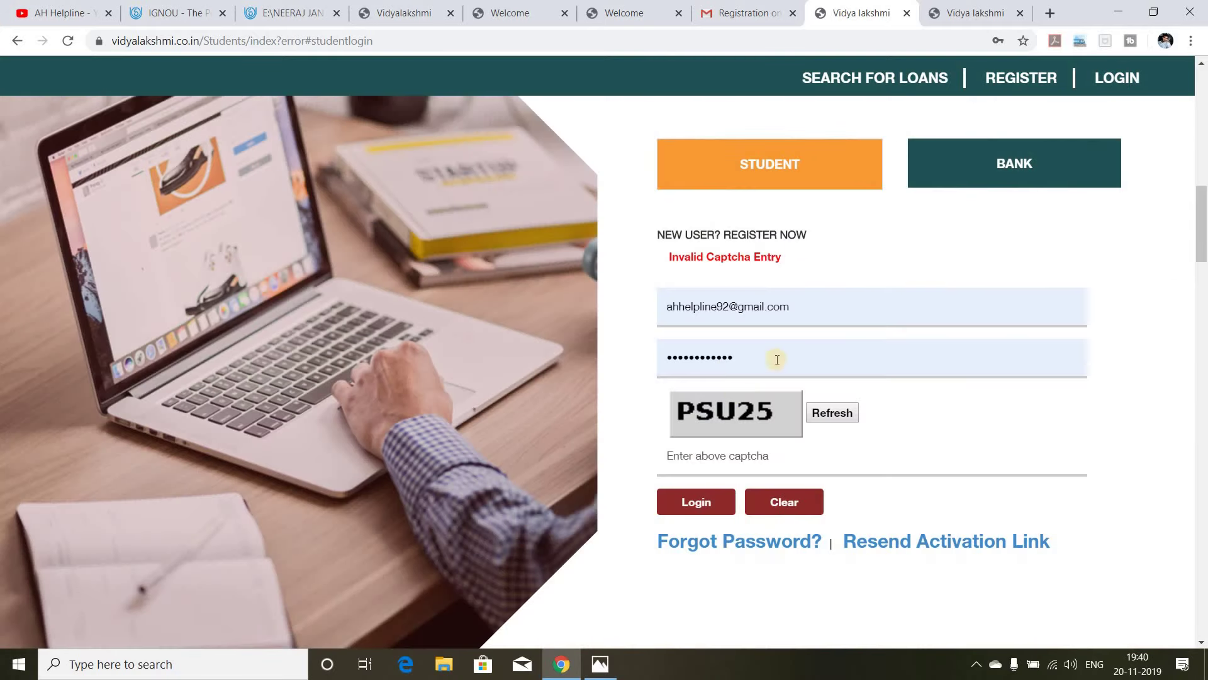
left_click(974, 13)
scroll(967, 145, "down", 10)
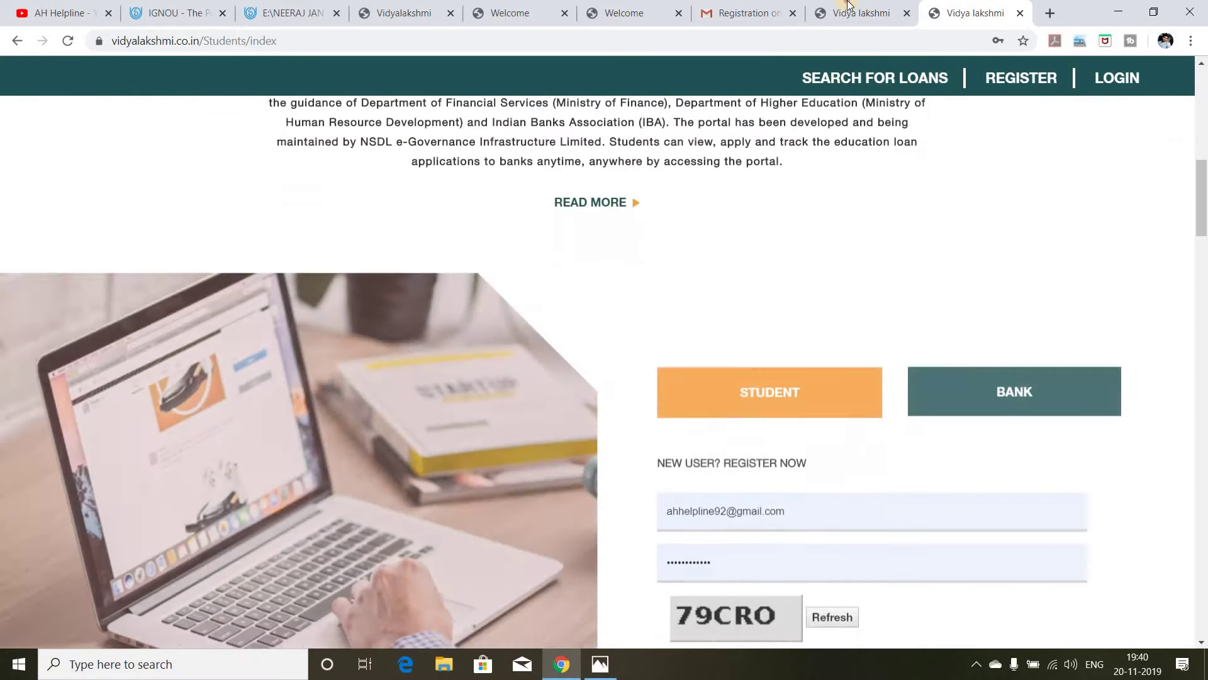
left_click(842, 11)
left_click(632, 13)
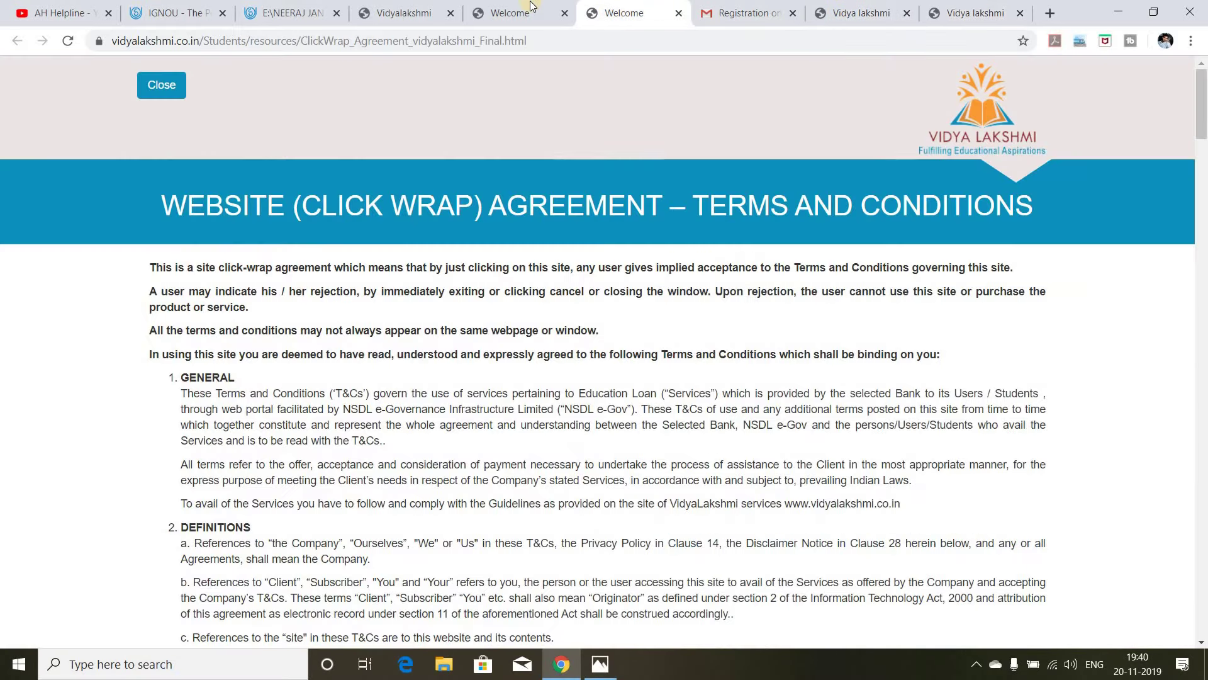
left_click(516, 13)
left_click(403, 13)
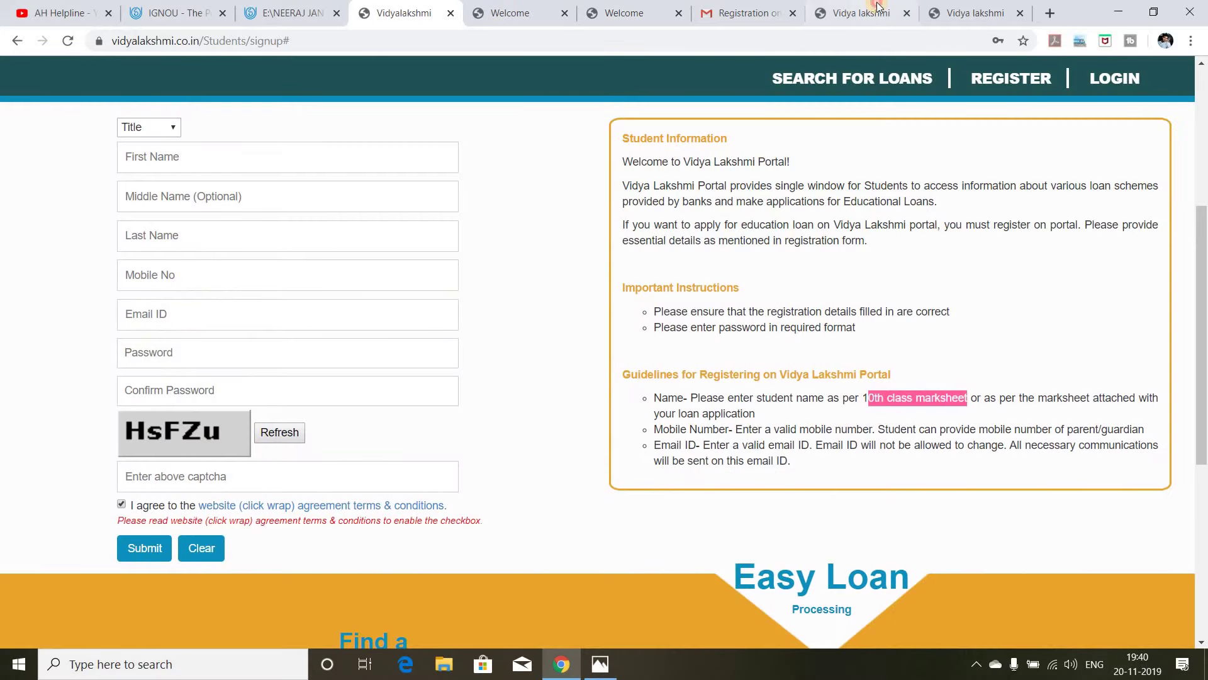
Return to the student login form, fill in the captcha, and log in to the student account
left_click(873, 7)
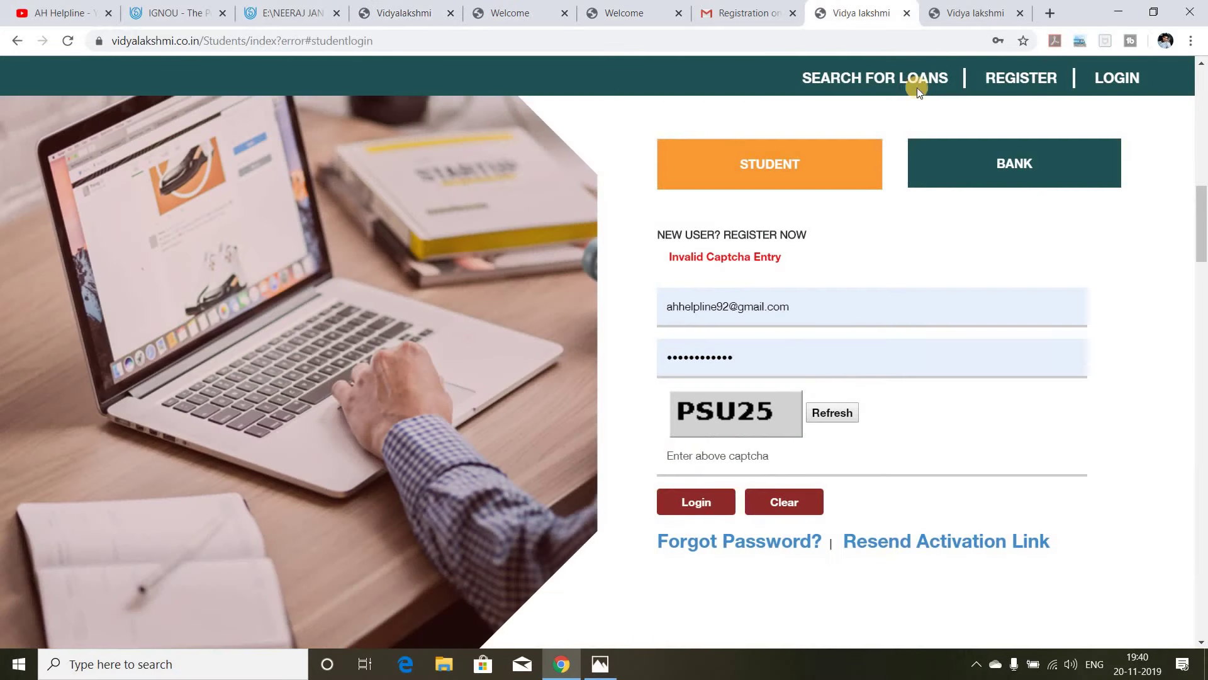
left_click(717, 455)
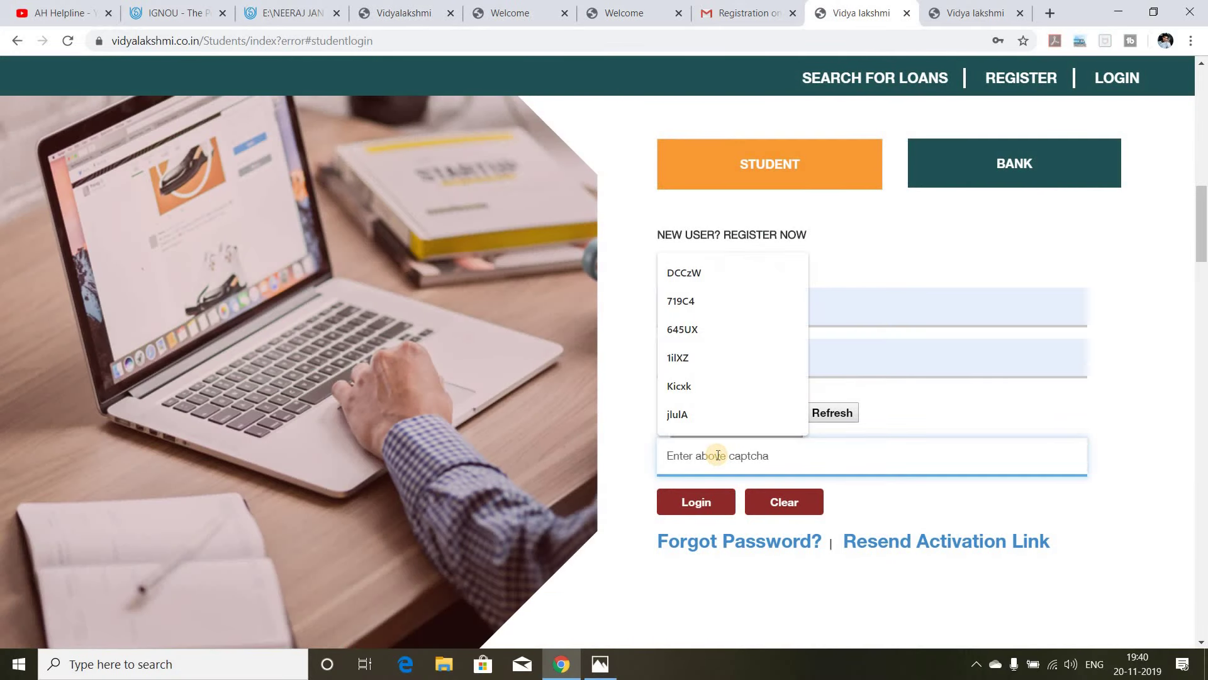
left_click(696, 502)
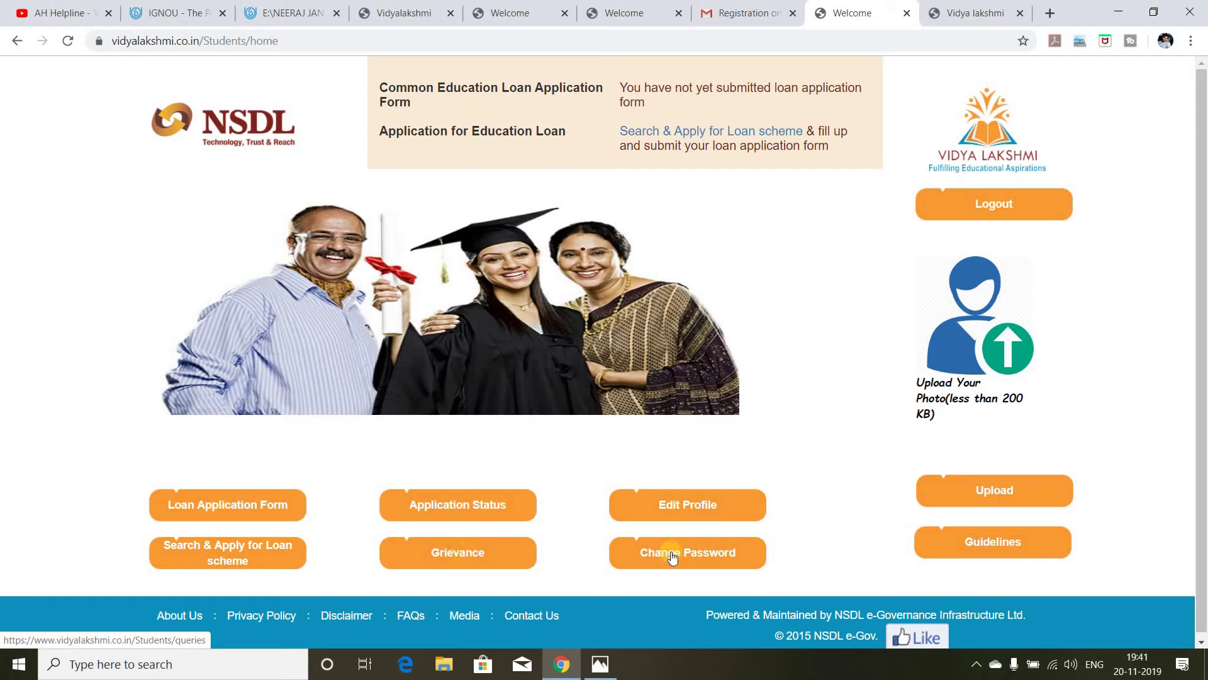
Open the Loan Application Form and expand the Personal Information section of its field-wise instructions
left_click(243, 512)
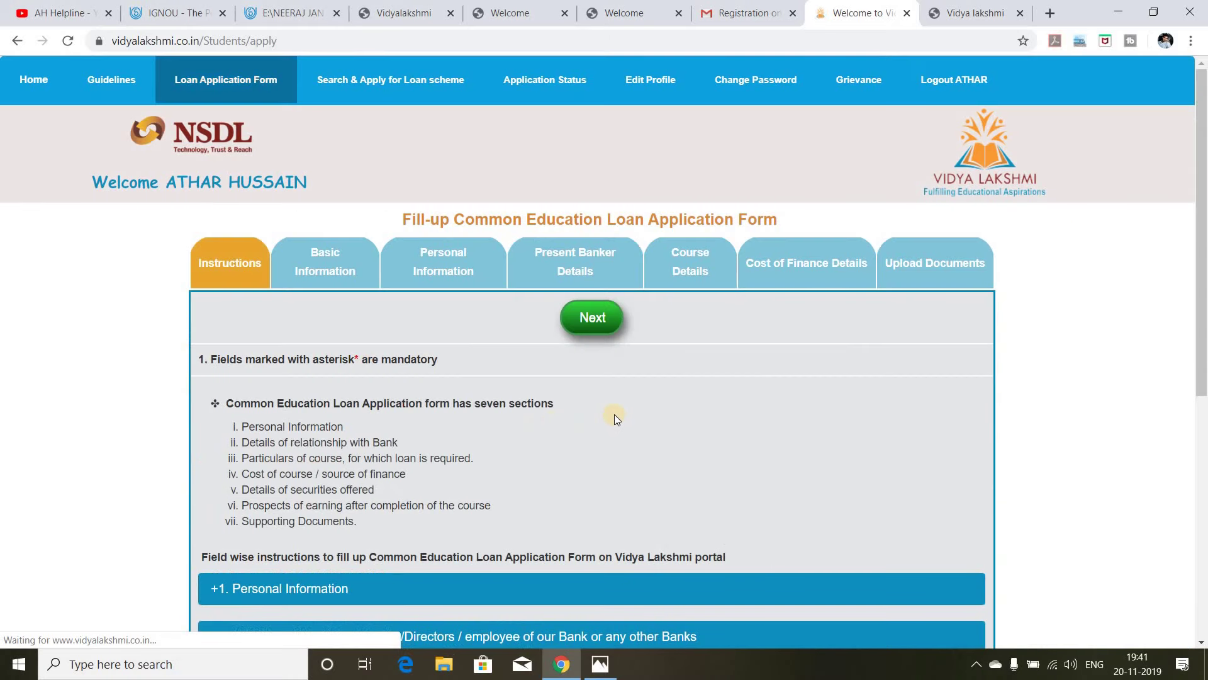
scroll(614, 414, "down", 4)
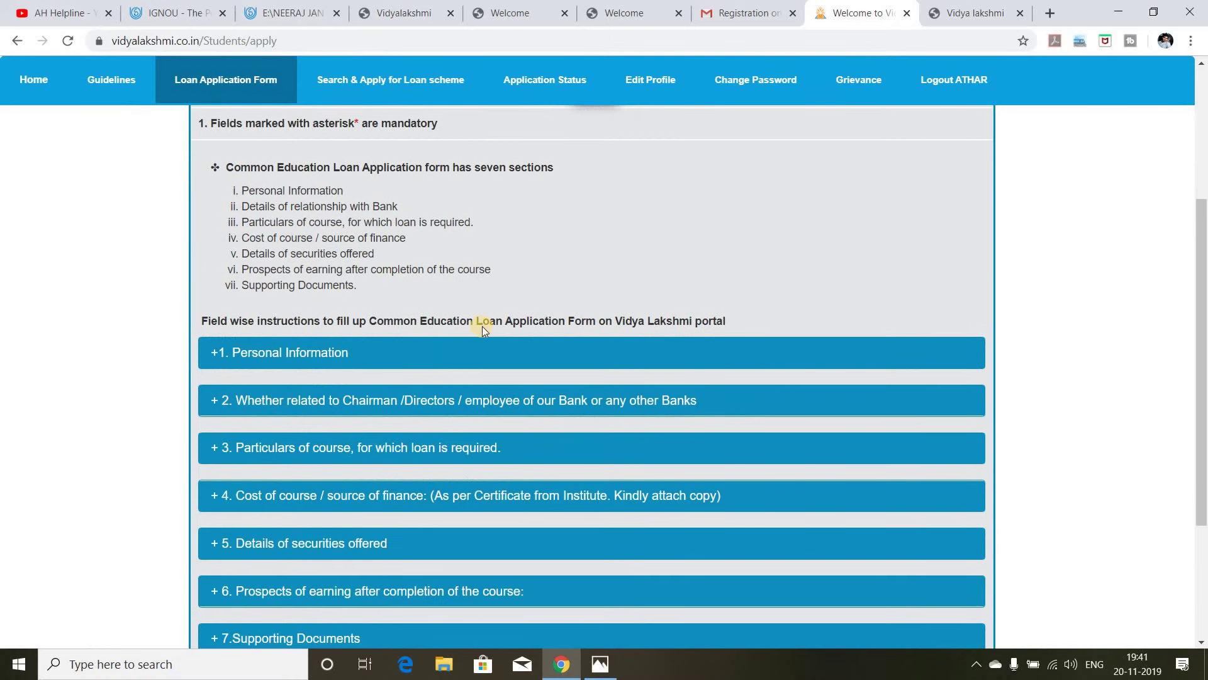
scroll(315, 339, "down", 3)
left_click(296, 195)
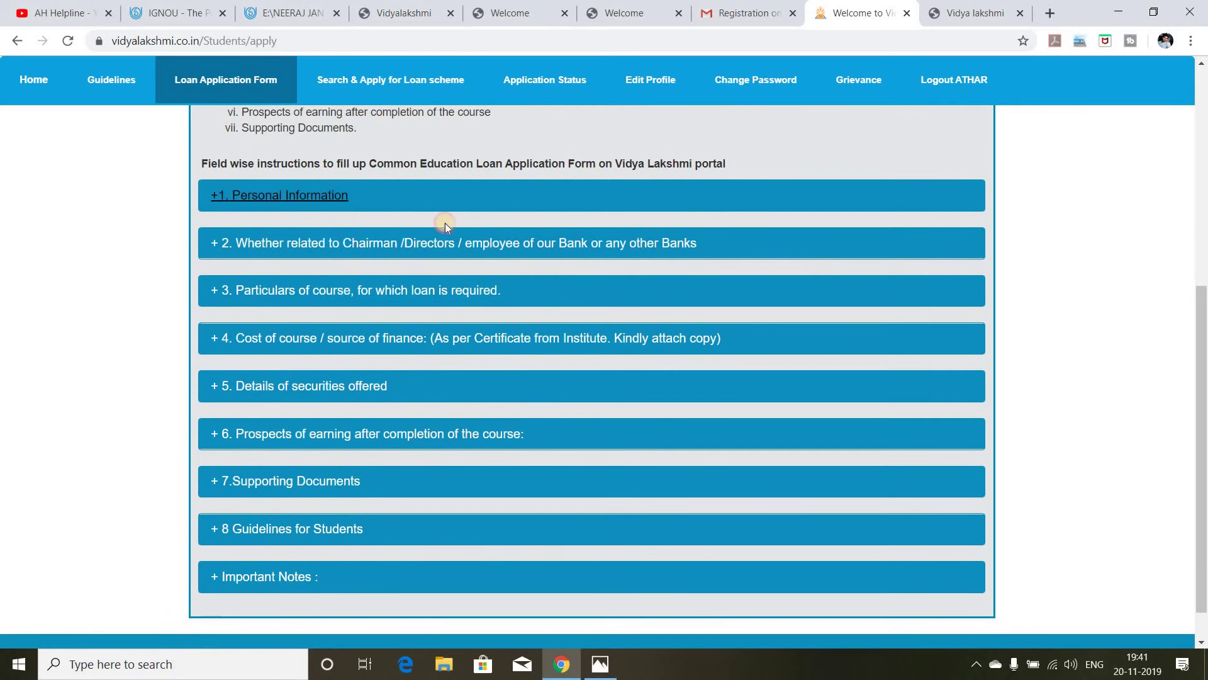
Examine which personal and banker details are mandatory or optional for the student, parent and guarantor
scroll(507, 246, "down", 10)
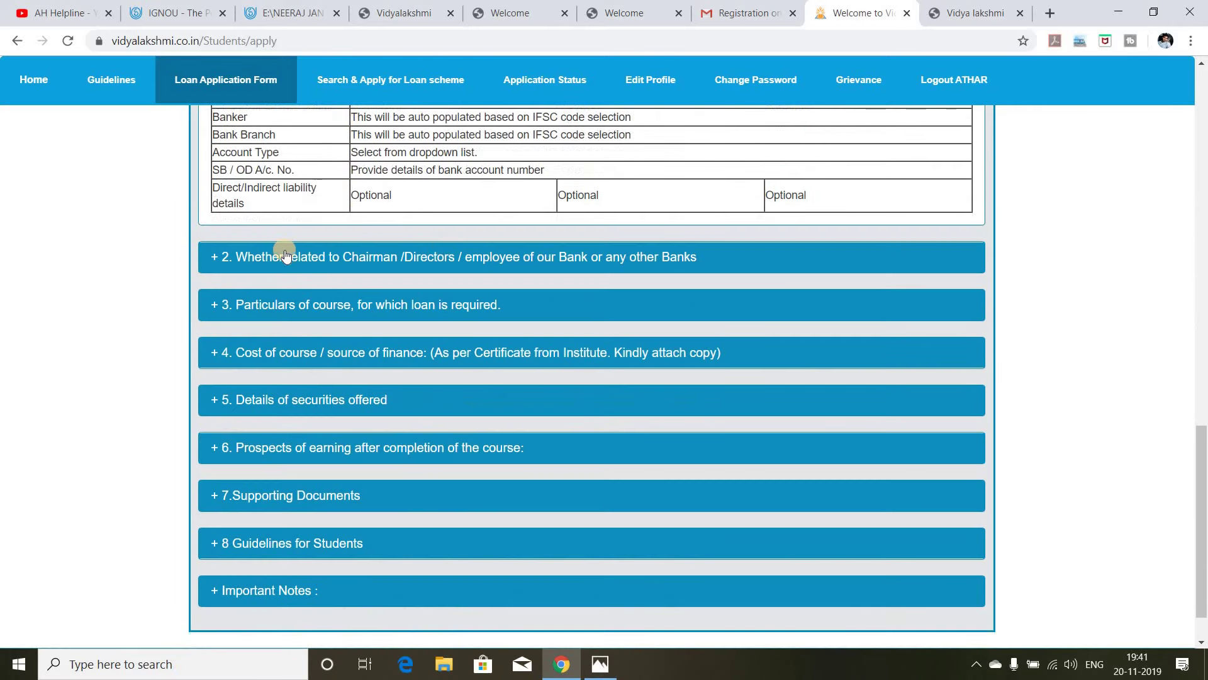
scroll(379, 368, "down", 1)
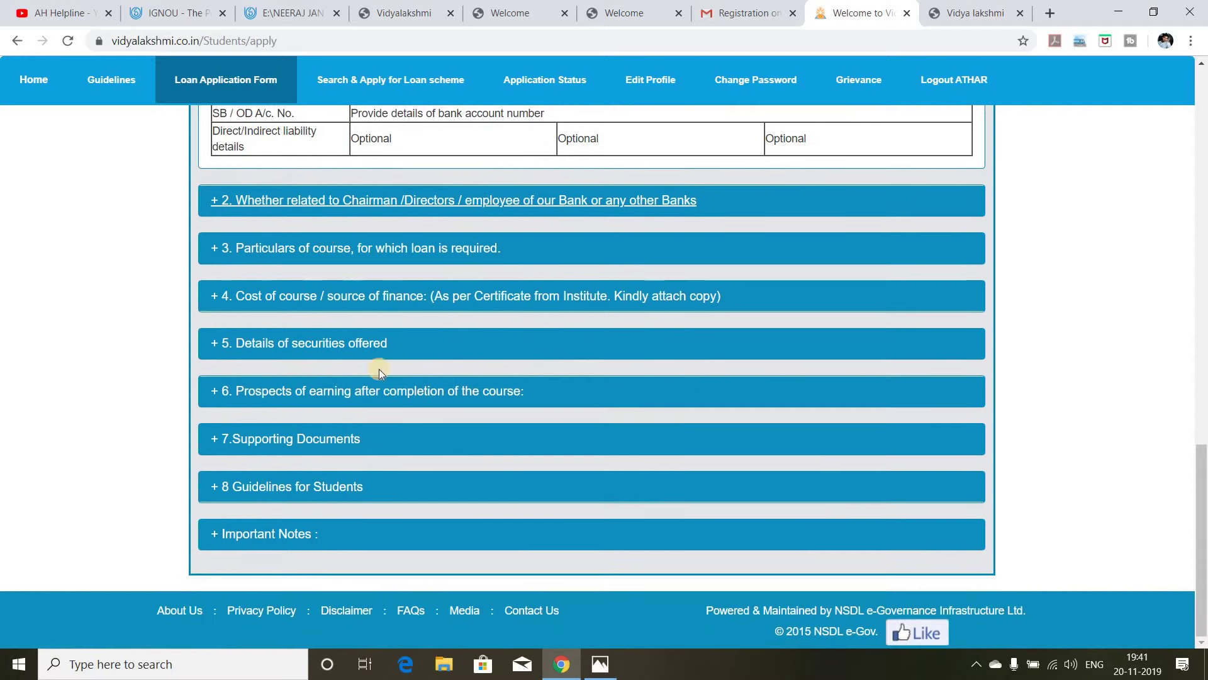
scroll(409, 217, "up", 15)
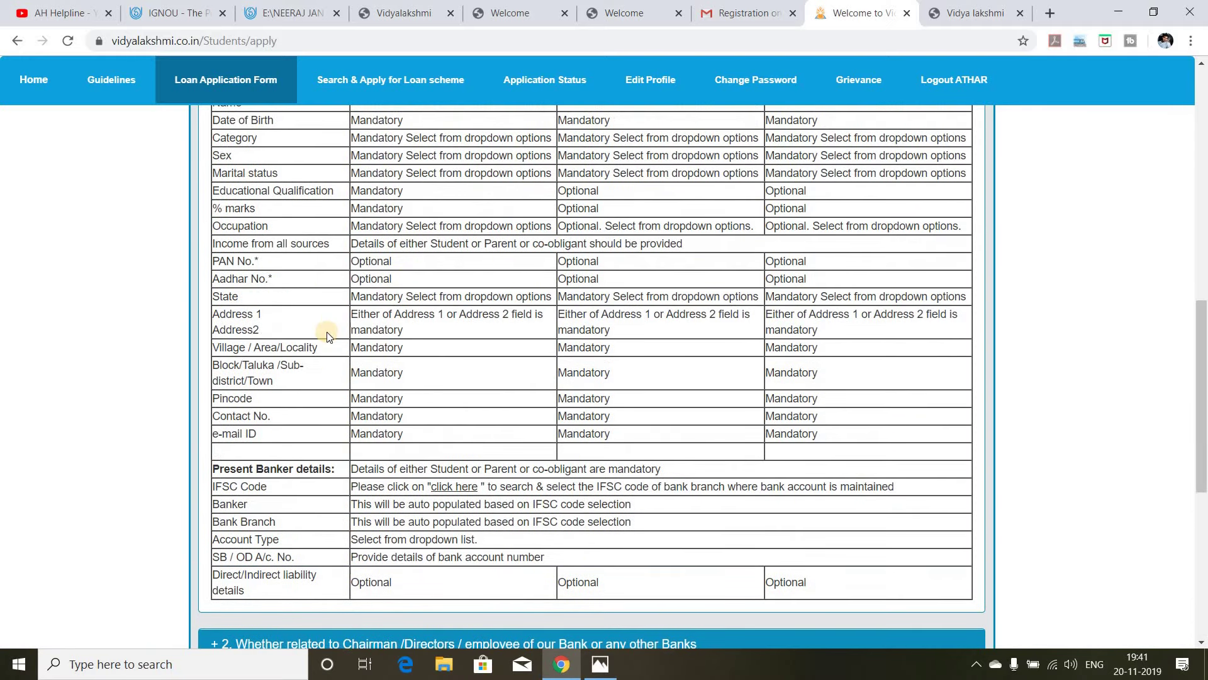
scroll(271, 261, "up", 1)
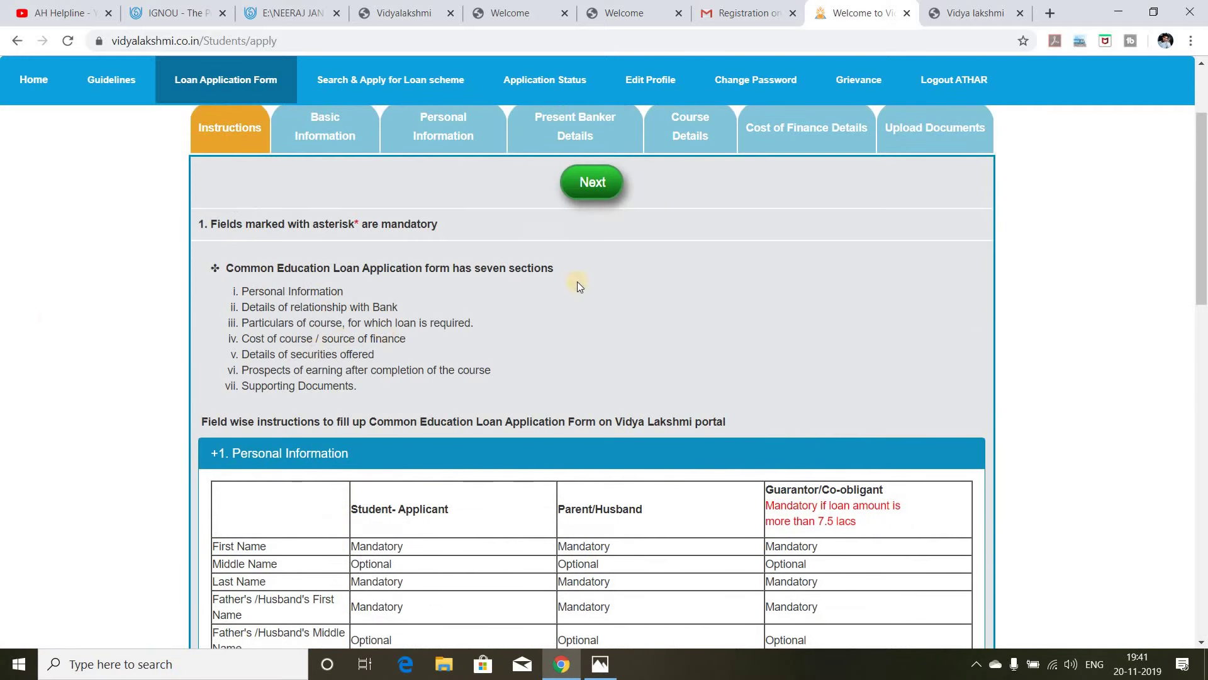
scroll(515, 319, "down", 10)
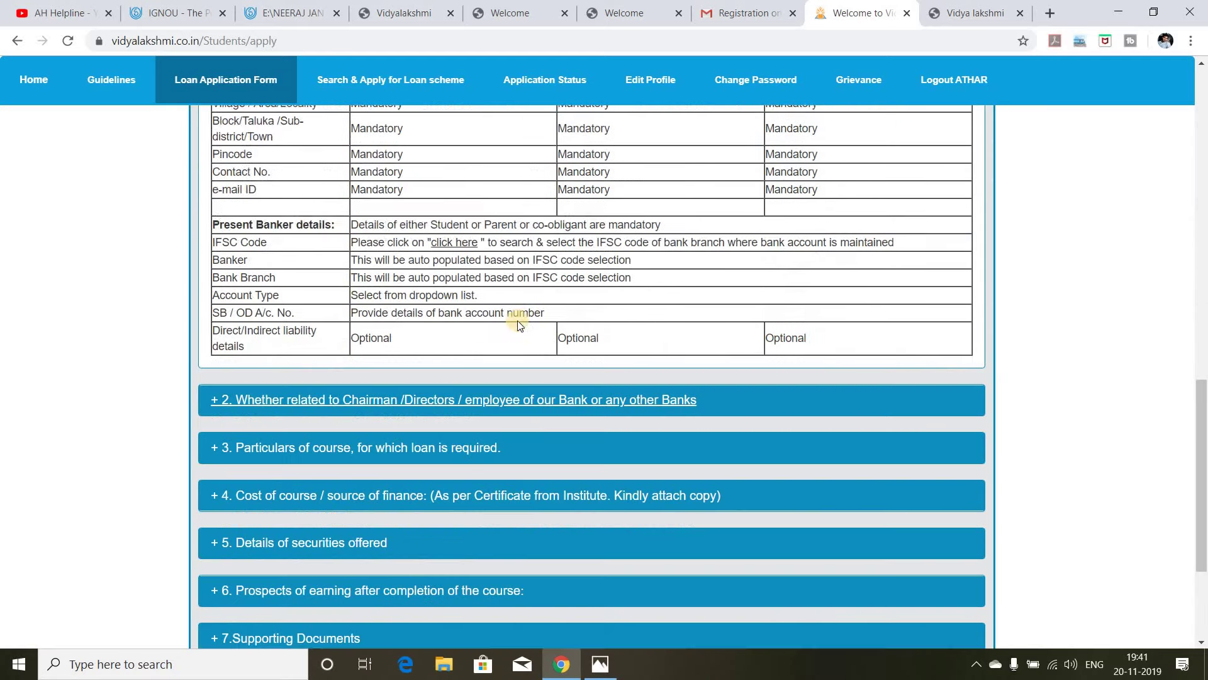
scroll(113, 294, "up", 8)
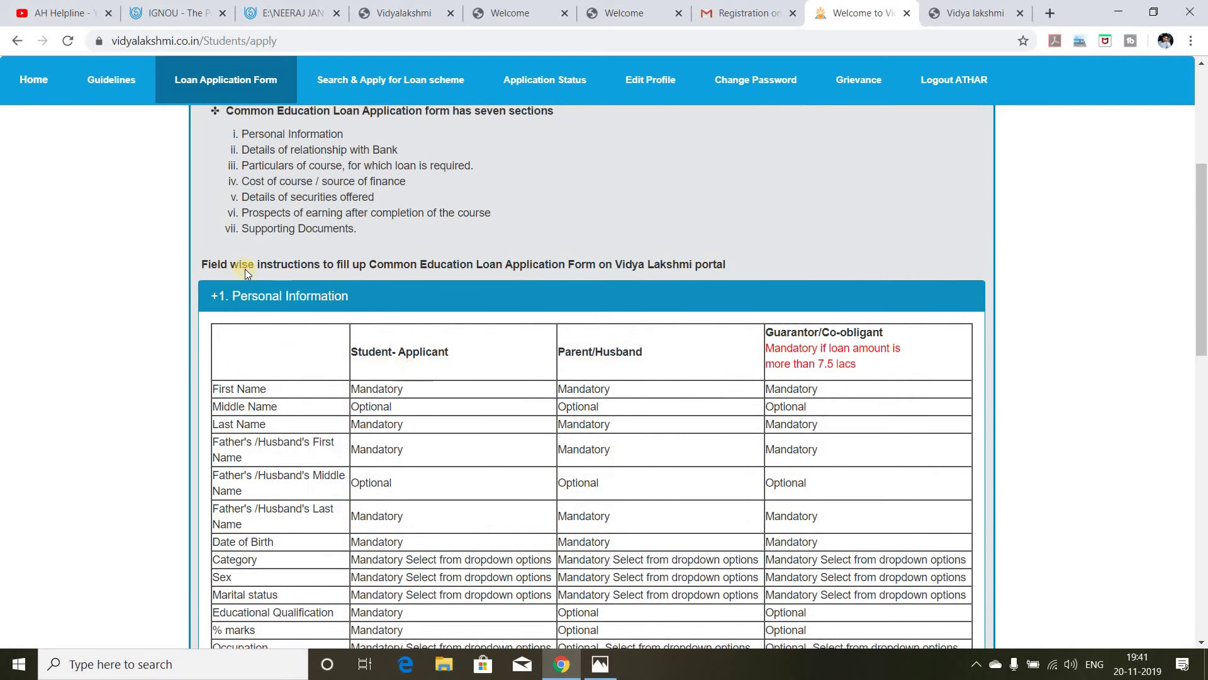
Open the Basic Information section of the loan form and review the CSIS interest subsidy eligibility questions and criteria
scroll(244, 269, "up", 3)
left_click(329, 217)
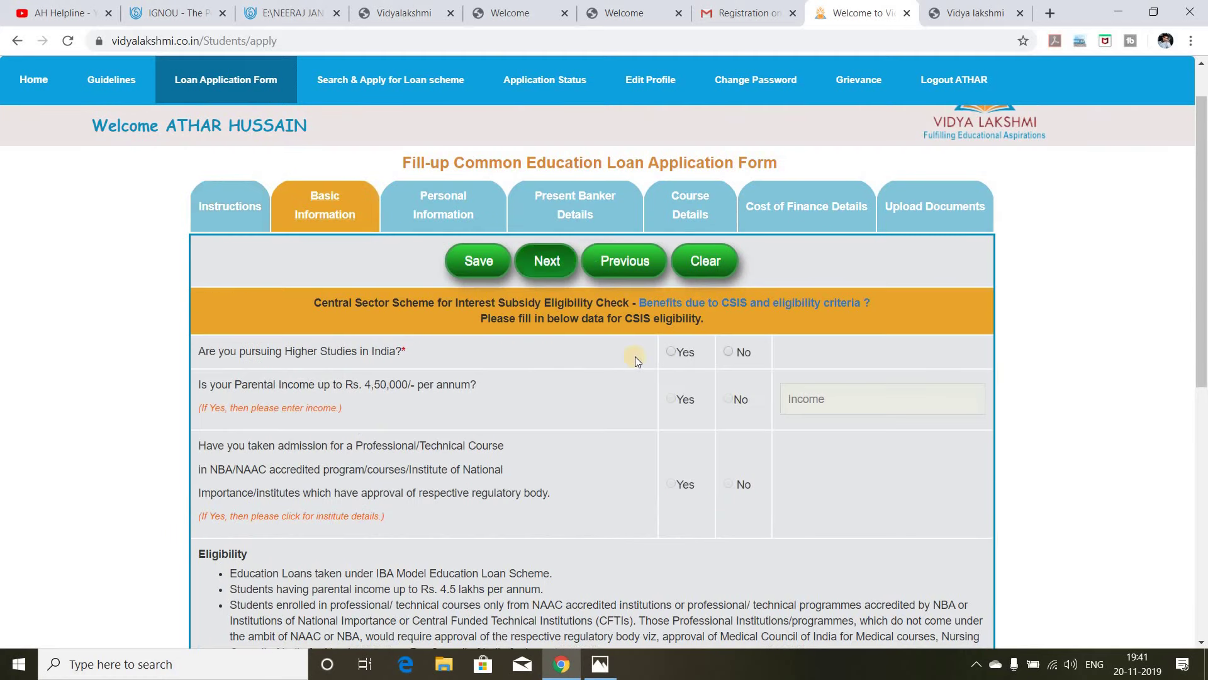
scroll(513, 359, "down", 3)
scroll(513, 359, "up", 4)
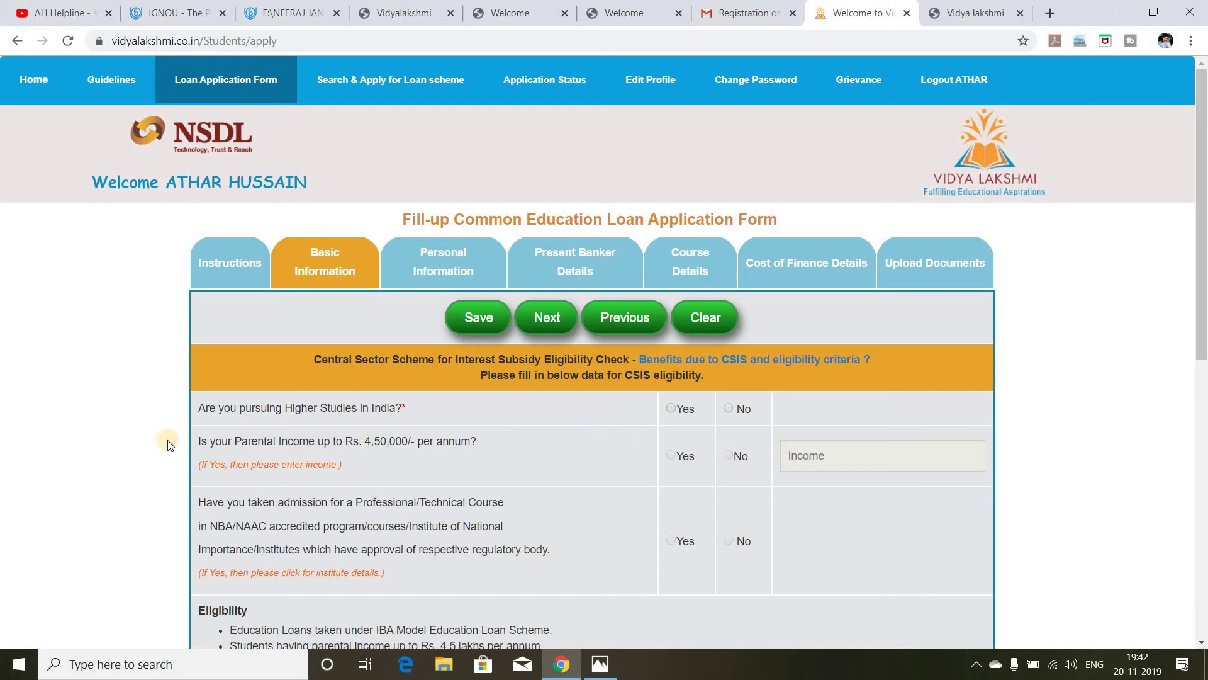
scroll(406, 438, "down", 1)
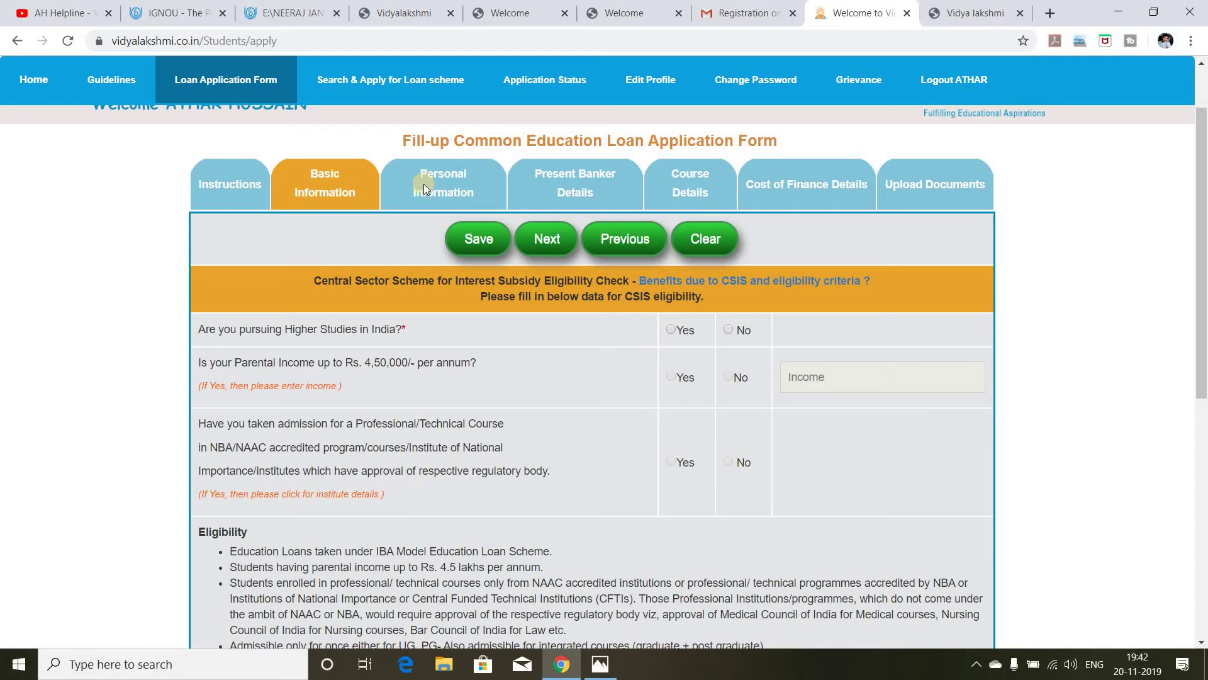
Open the Personal Information section and examine the name, qualification, income, address and contact fields for student and parent
left_click(451, 195)
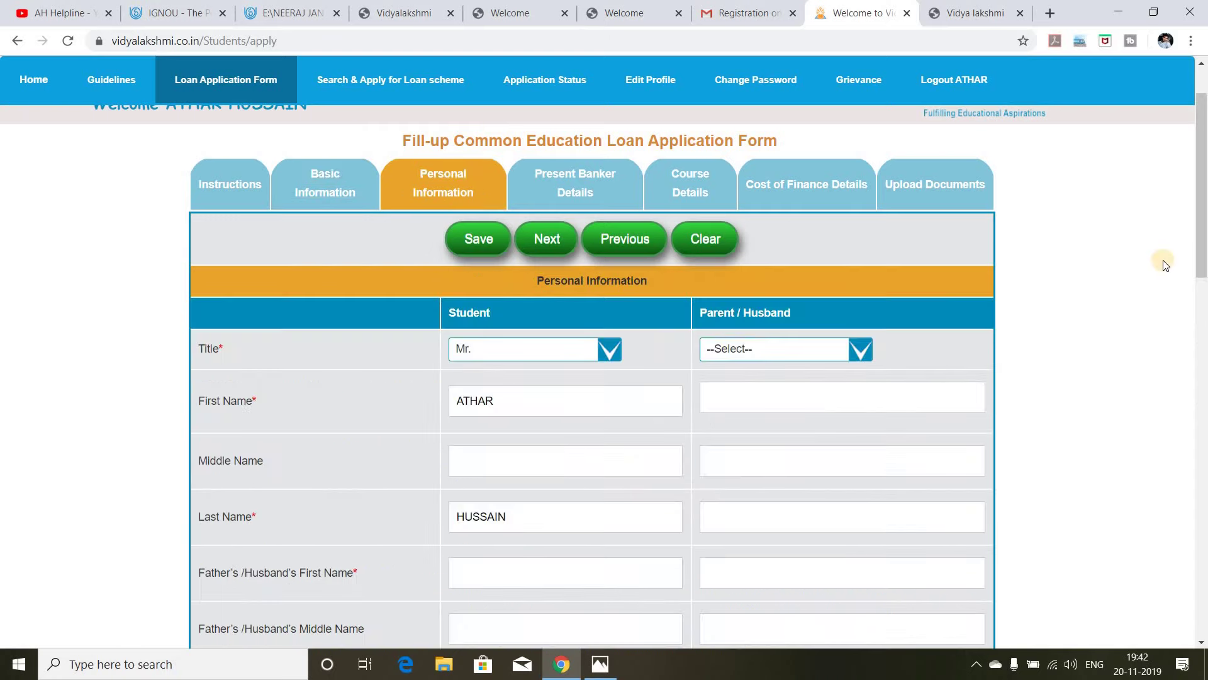
scroll(1127, 248, "down", 4)
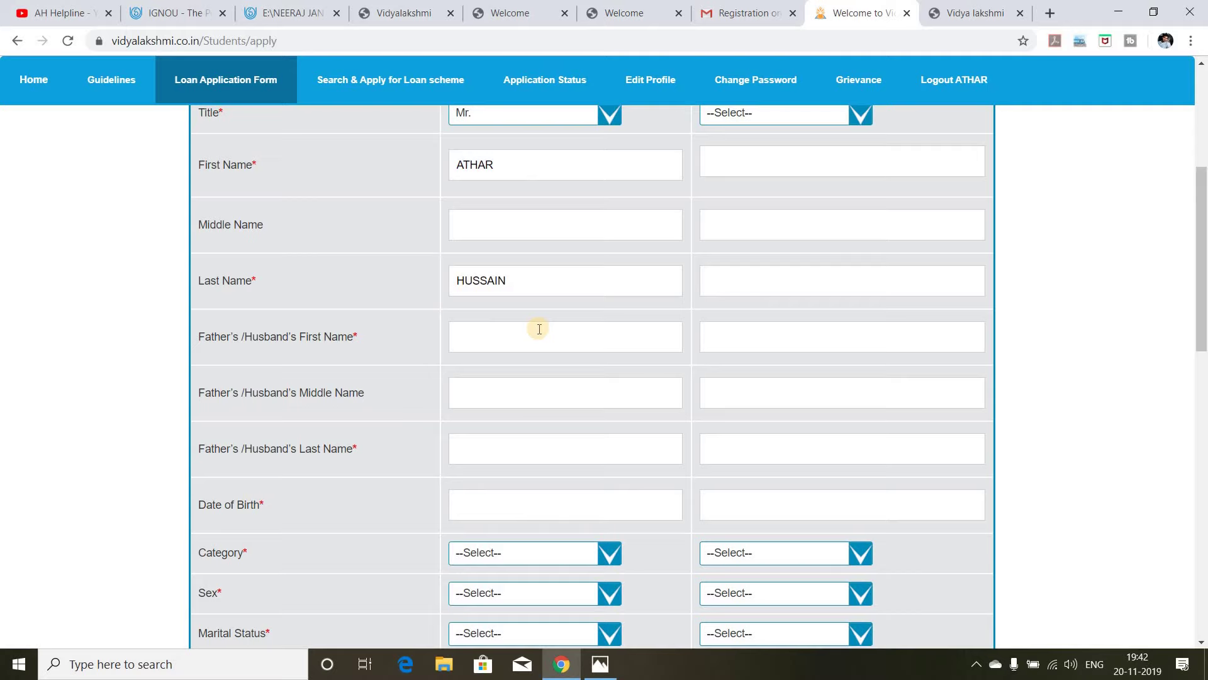
scroll(543, 331, "down", 1)
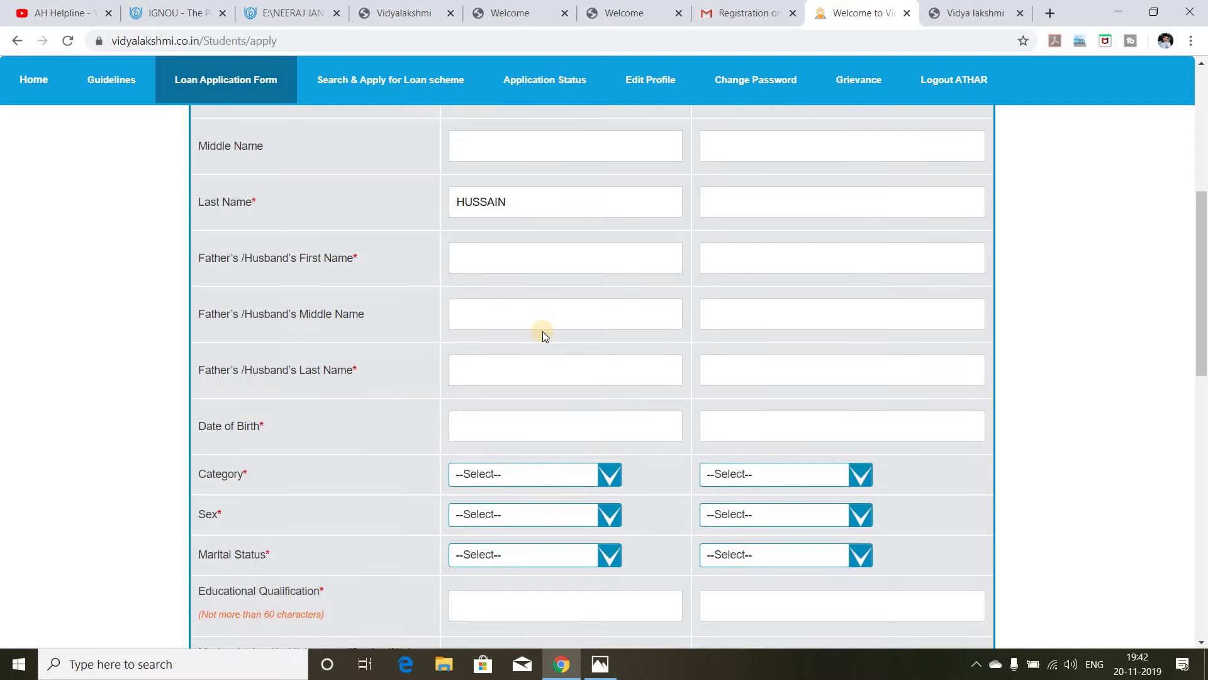
scroll(543, 331, "down", 1)
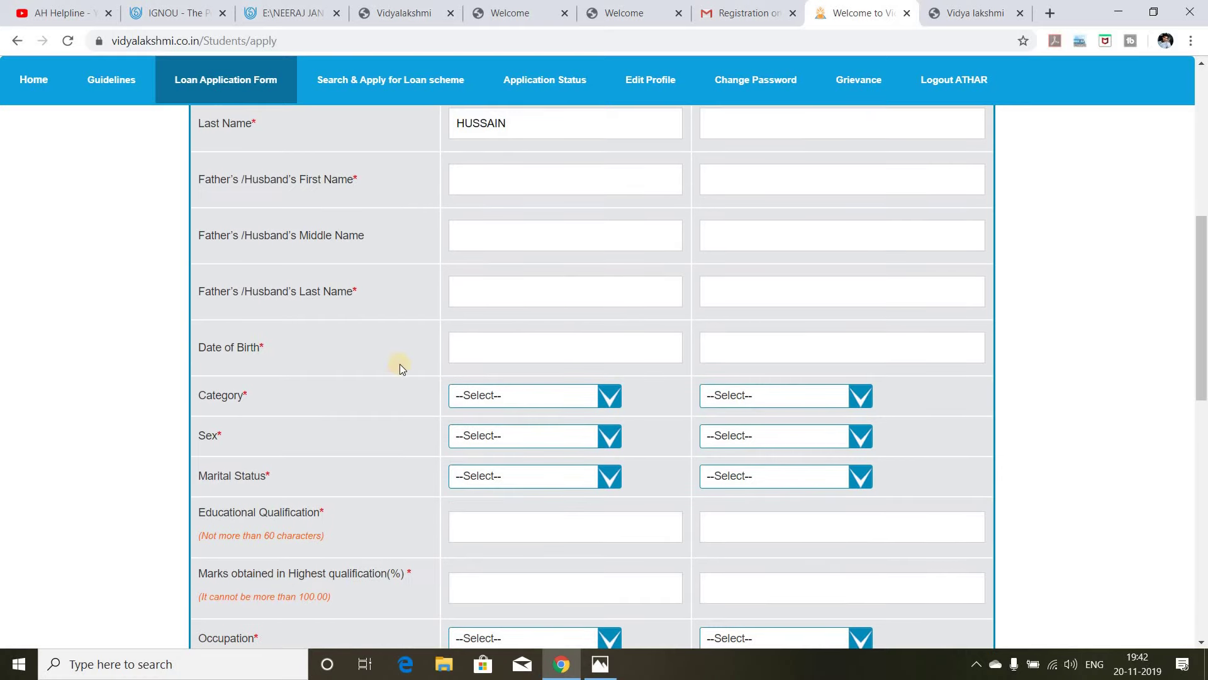
scroll(421, 378, "down", 1)
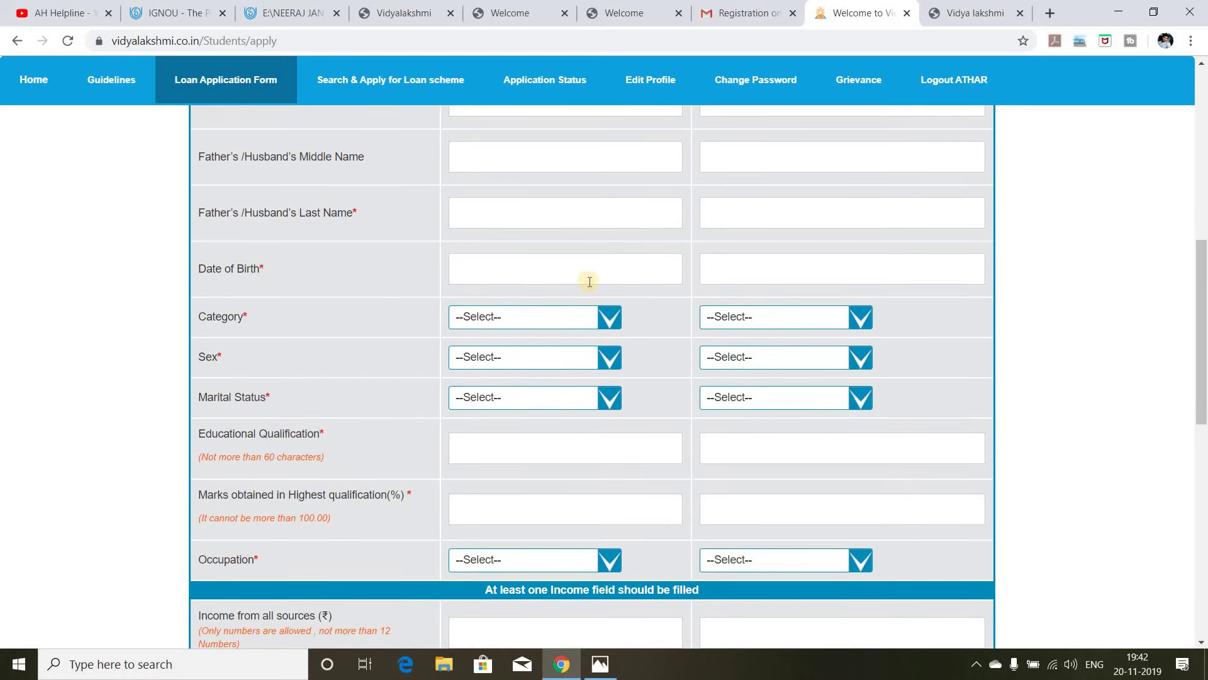
scroll(617, 283, "down", 3)
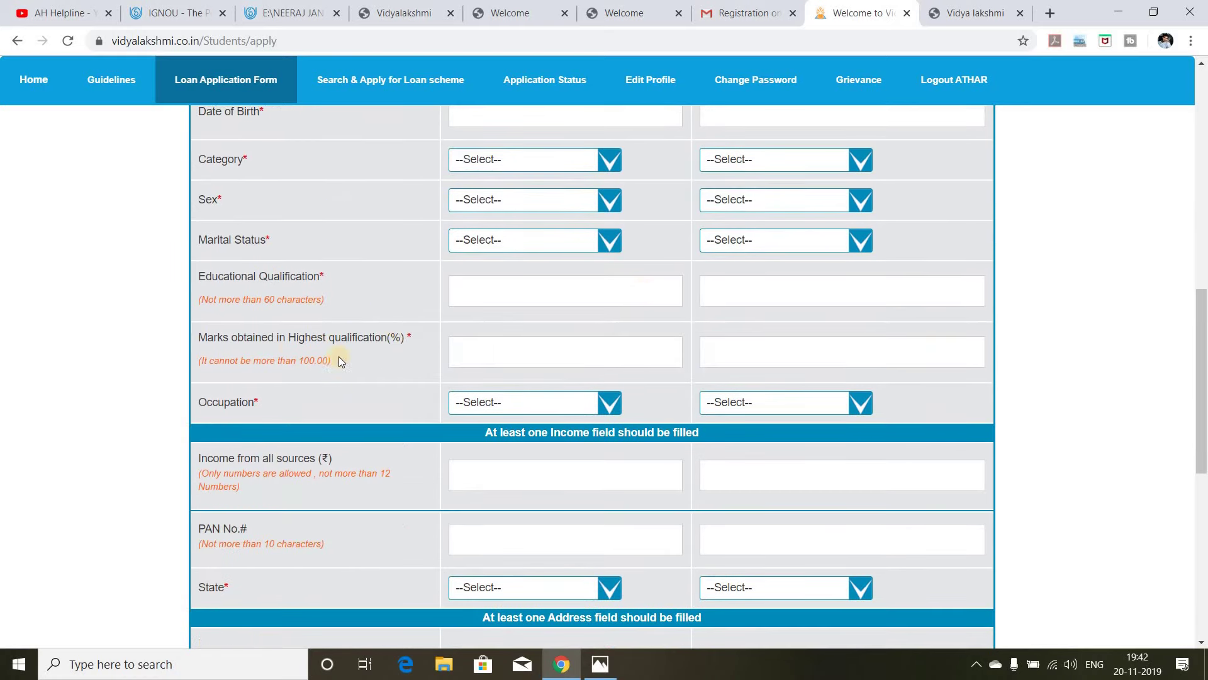
scroll(530, 330, "down", 1)
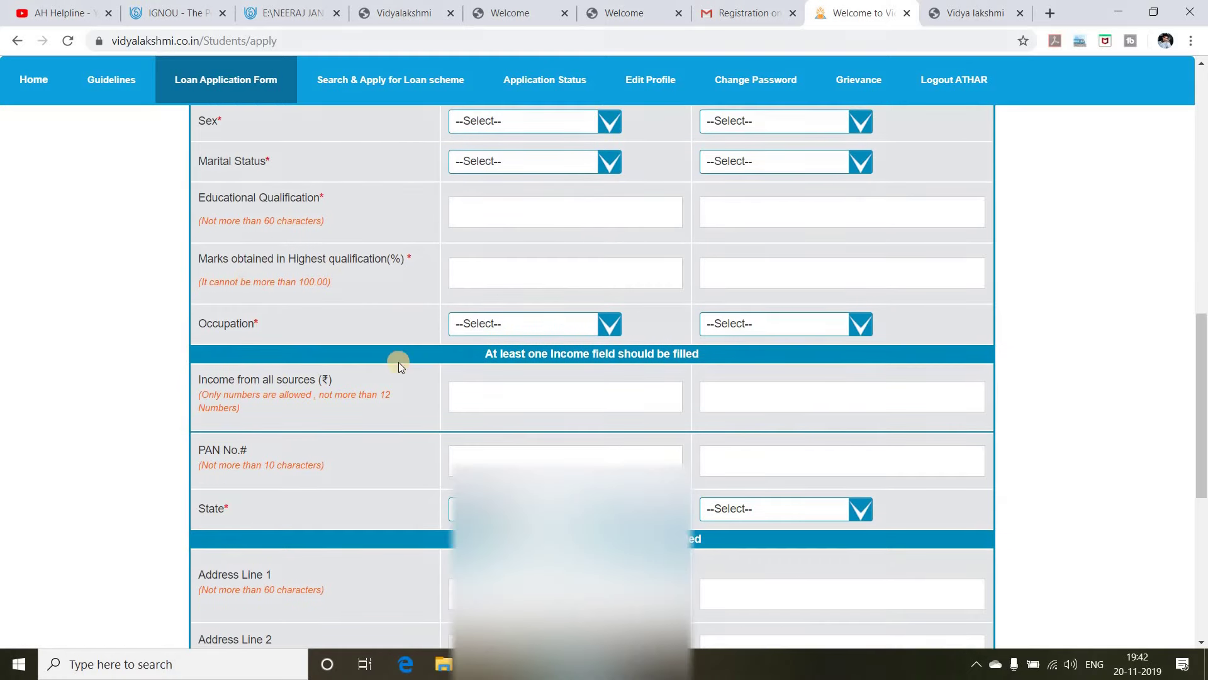
scroll(334, 298, "down", 1)
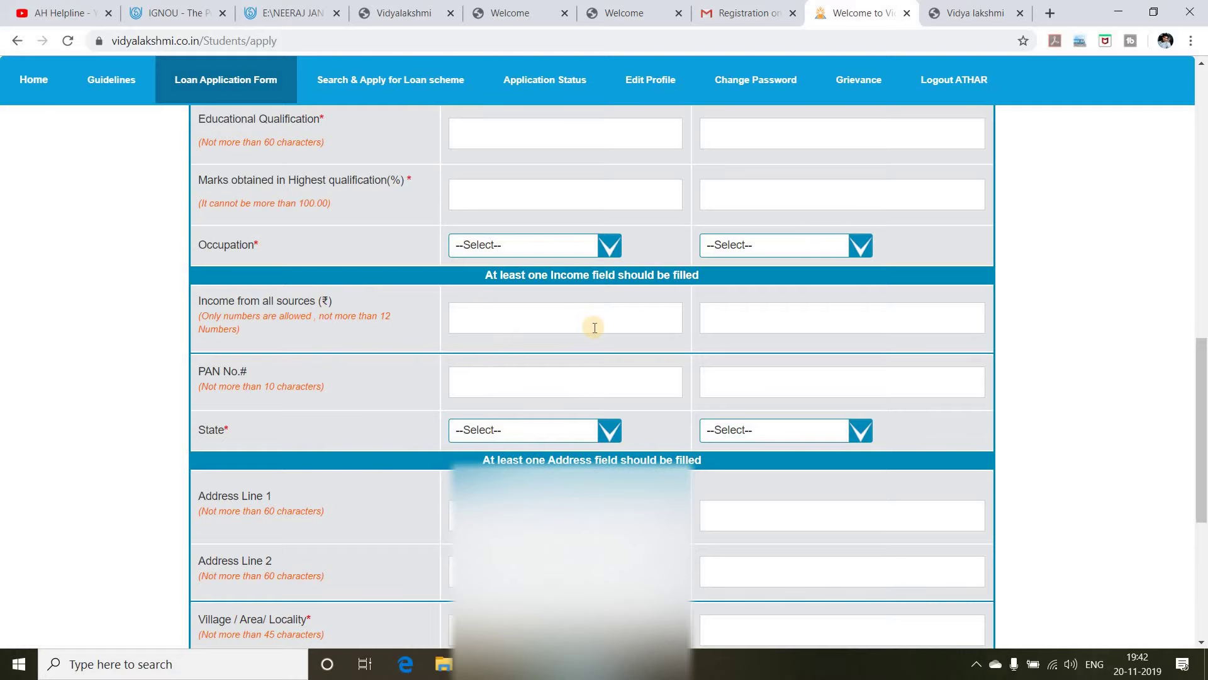
scroll(594, 327, "down", 1)
scroll(595, 328, "down", 3)
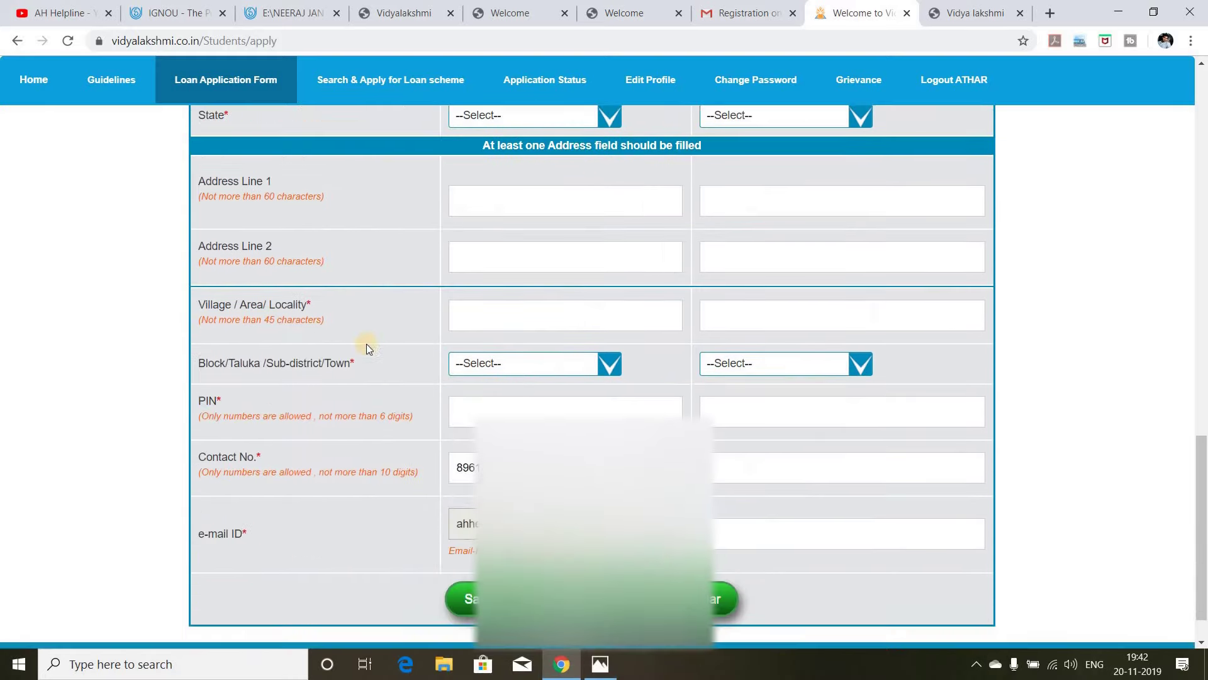
scroll(780, 321, "up", 4)
scroll(790, 322, "up", 10)
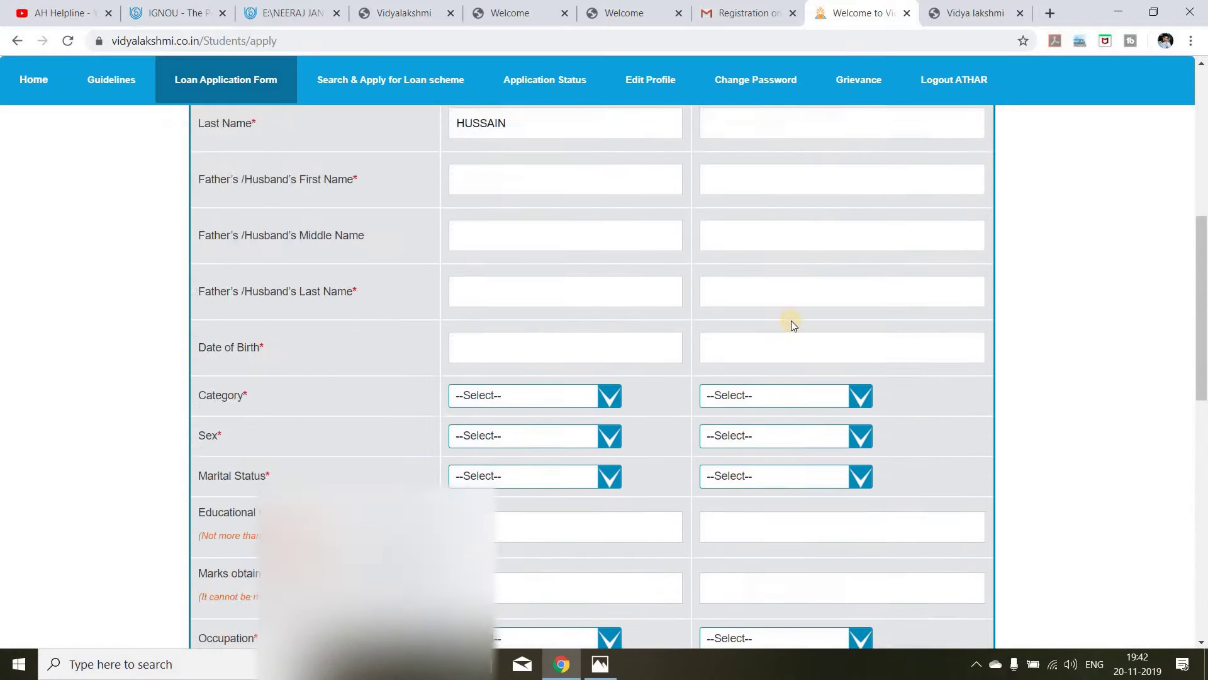
scroll(797, 323, "down", 3)
scroll(799, 327, "down", 7)
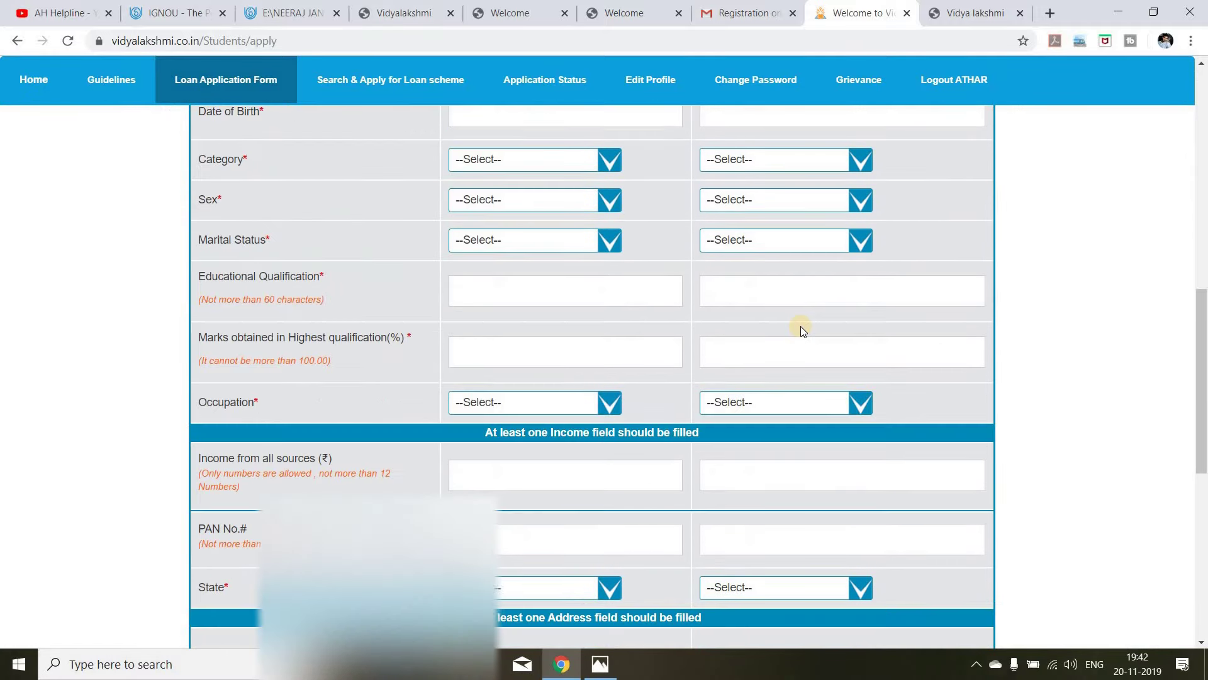
scroll(804, 322, "up", 10)
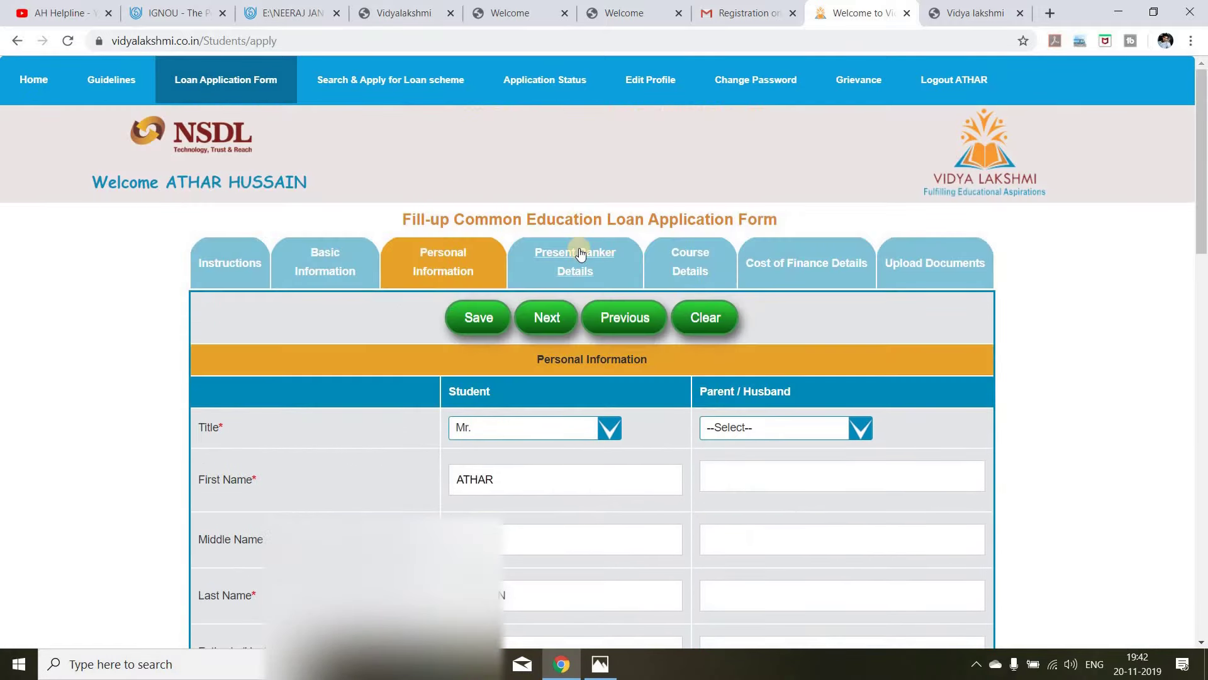
Open the Present Banker Details section and review the IFSC lookup, account, liability and bank relationship fields
left_click(579, 253)
scroll(642, 301, "down", 3)
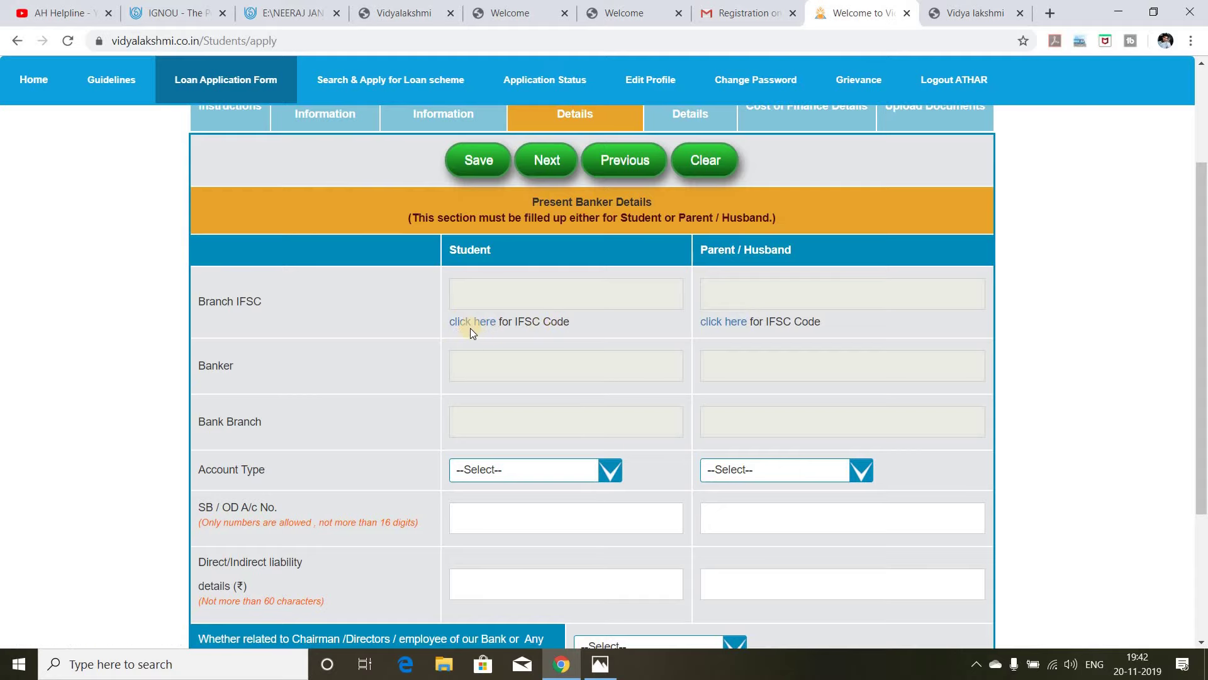
left_click(472, 322)
scroll(310, 316, "down", 4)
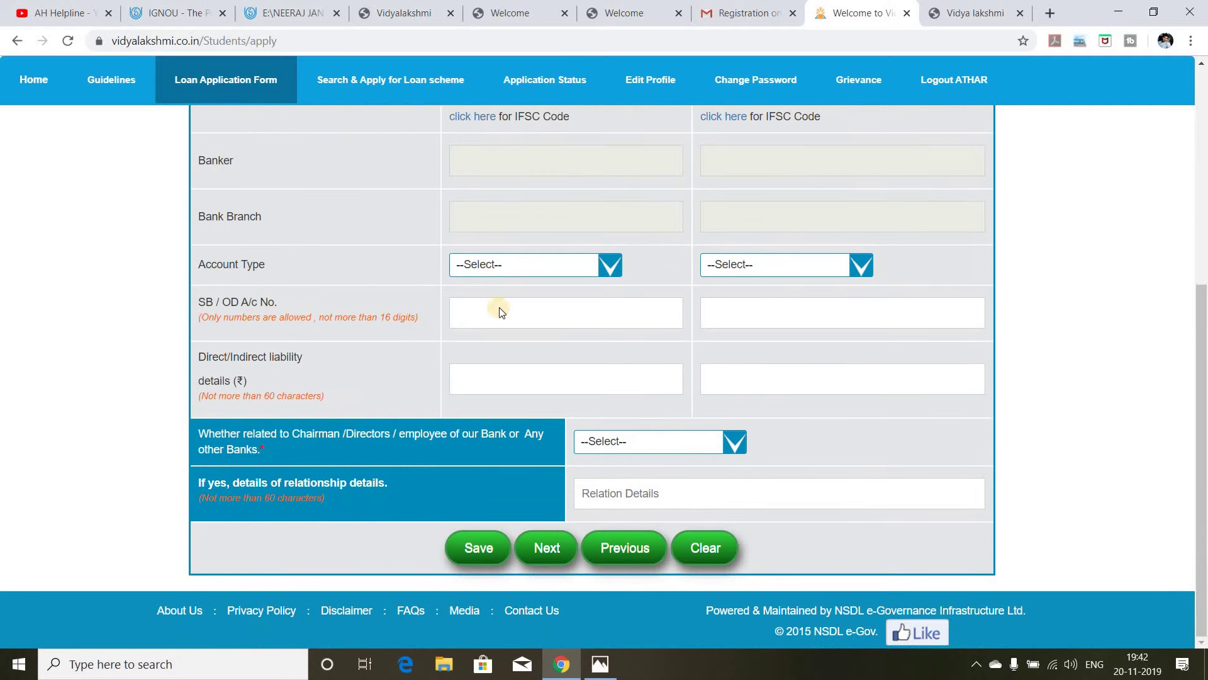
scroll(635, 374, "up", 6)
Open the Course Details section and view the available options for Merit / Management Quota
left_click(691, 274)
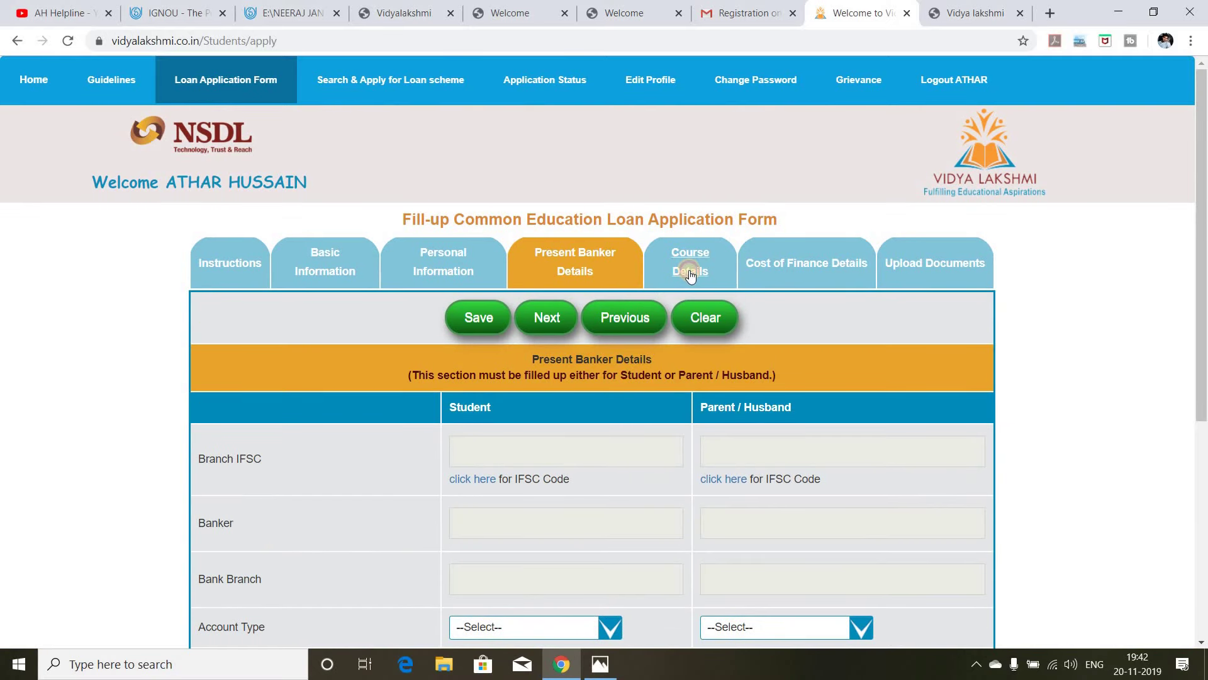
scroll(716, 279, "down", 3)
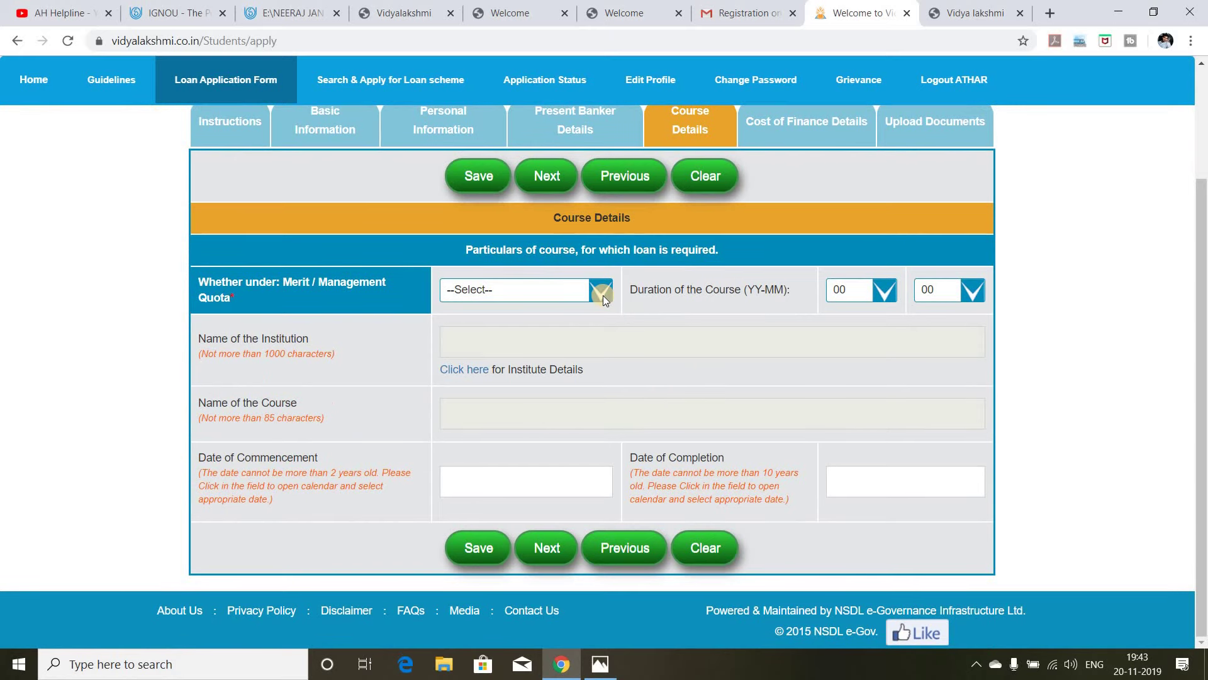
left_click(603, 294)
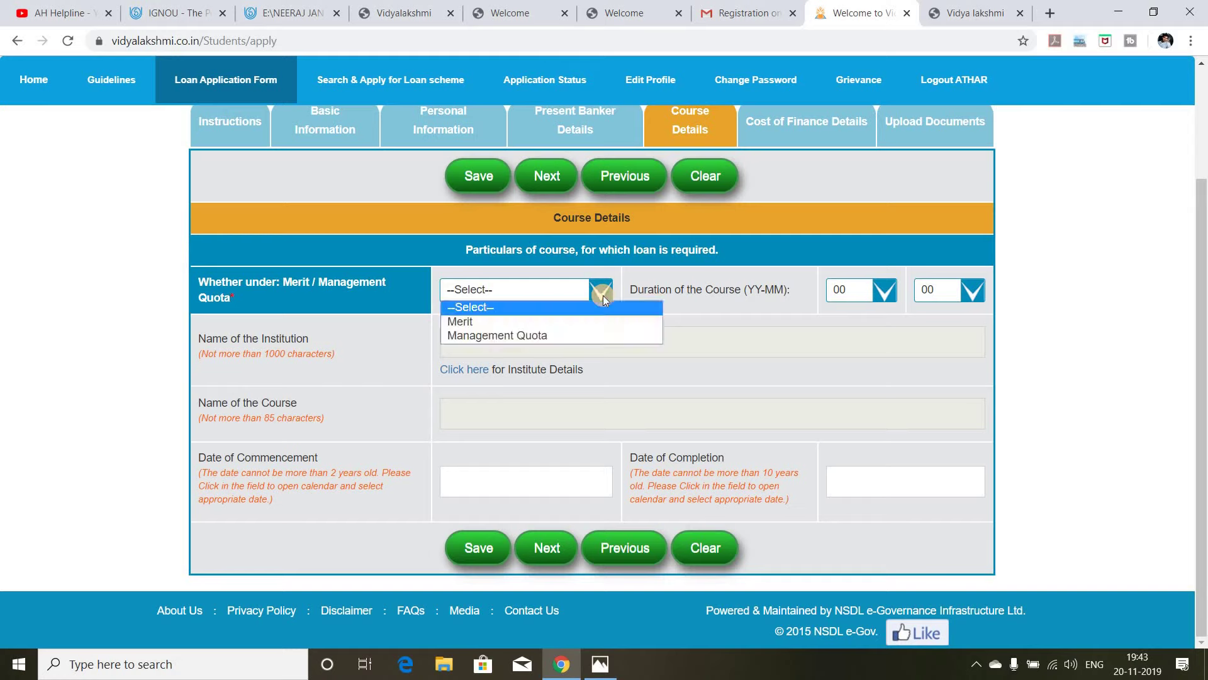
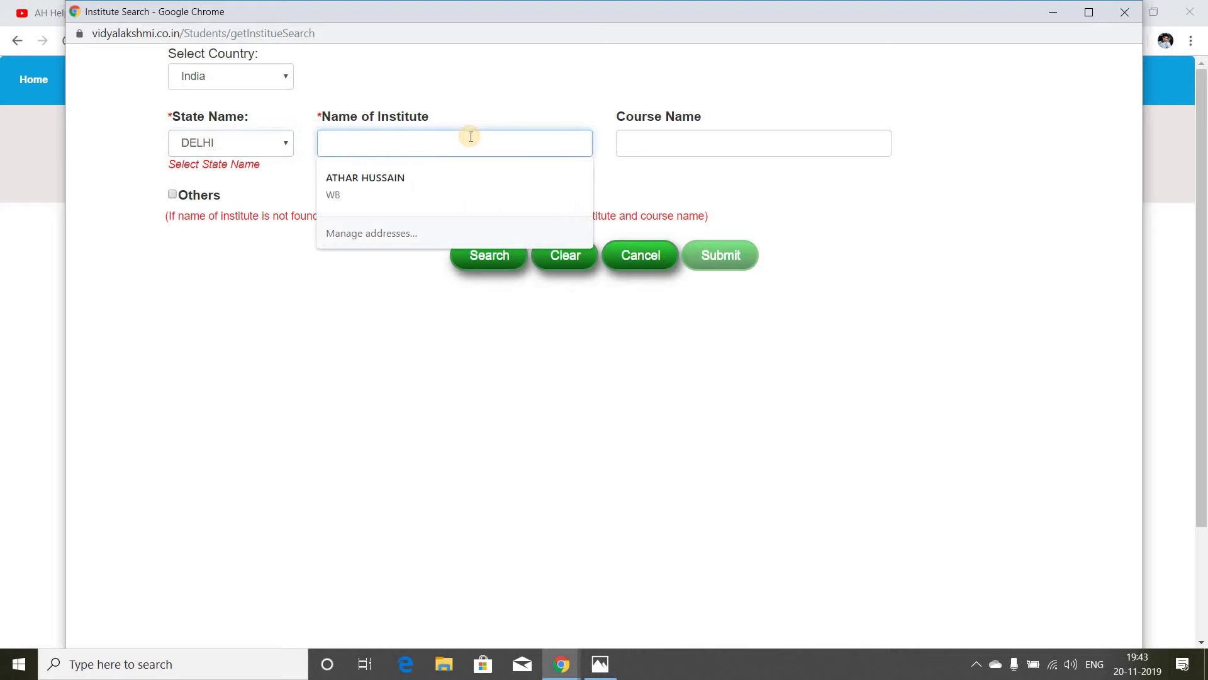
Search the institute directory for INDIRA GANDHI NATIONAL OPEN UNIVERSITY with the course name MCA
type("IND")
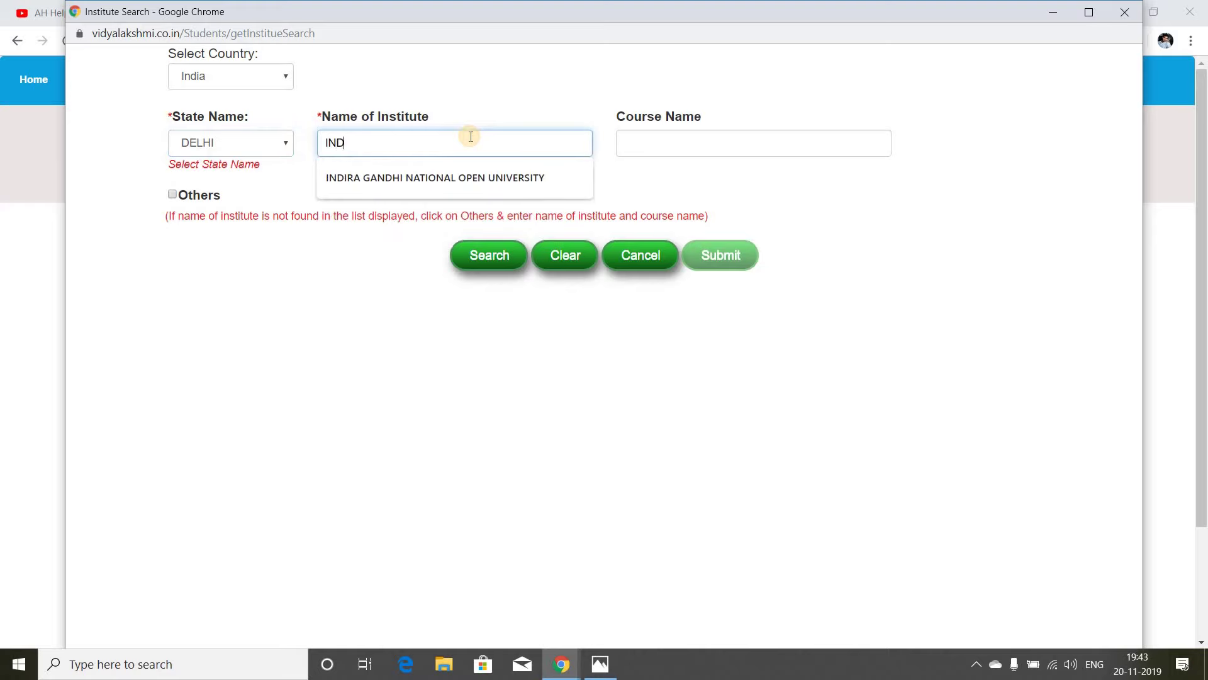
key("Down")
key("Down")
key("Down")
key("Return")
left_click(682, 142)
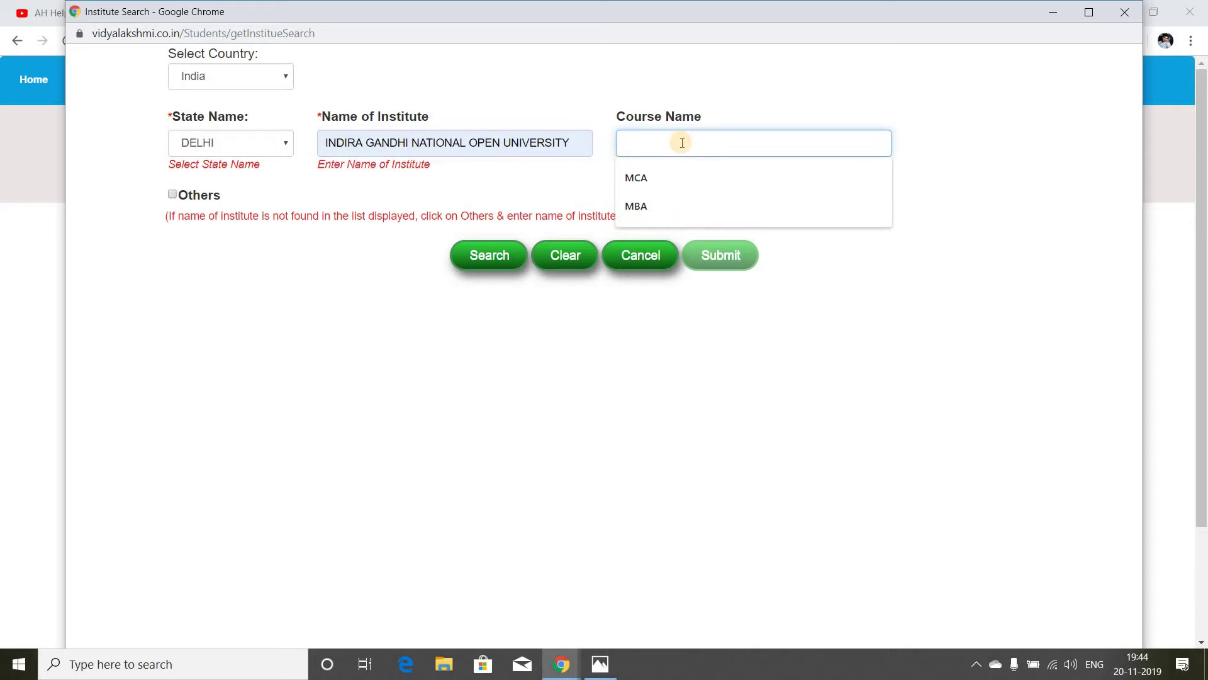
left_click(674, 177)
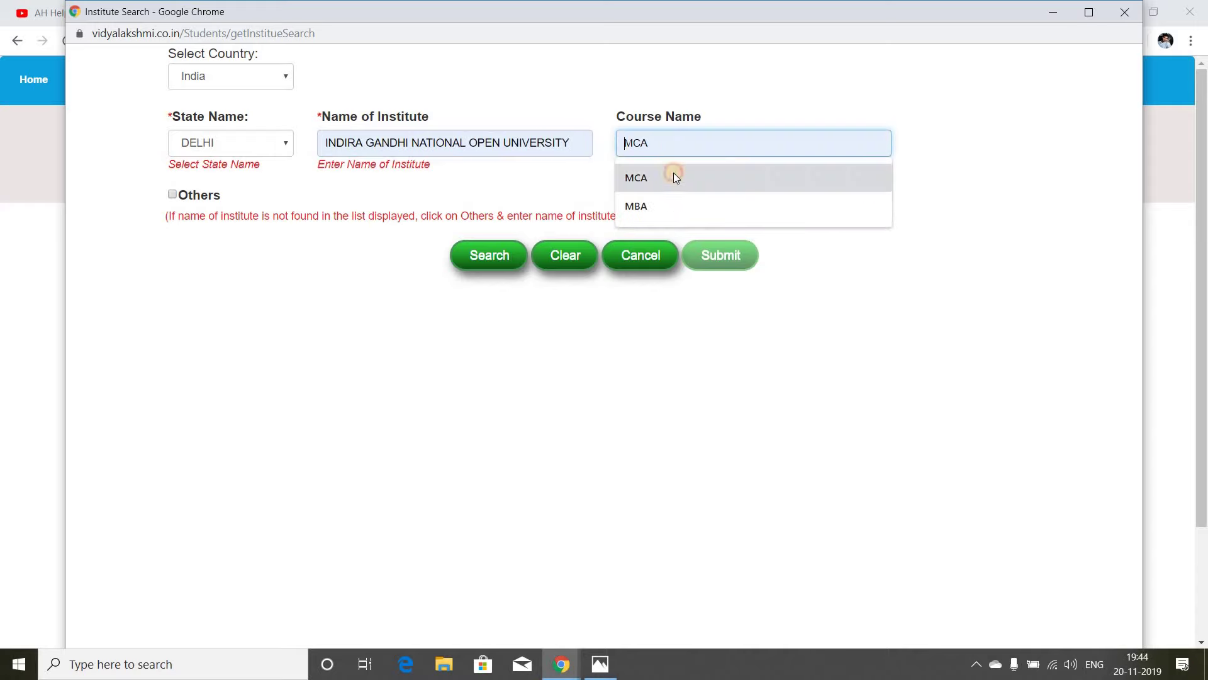
left_click(487, 254)
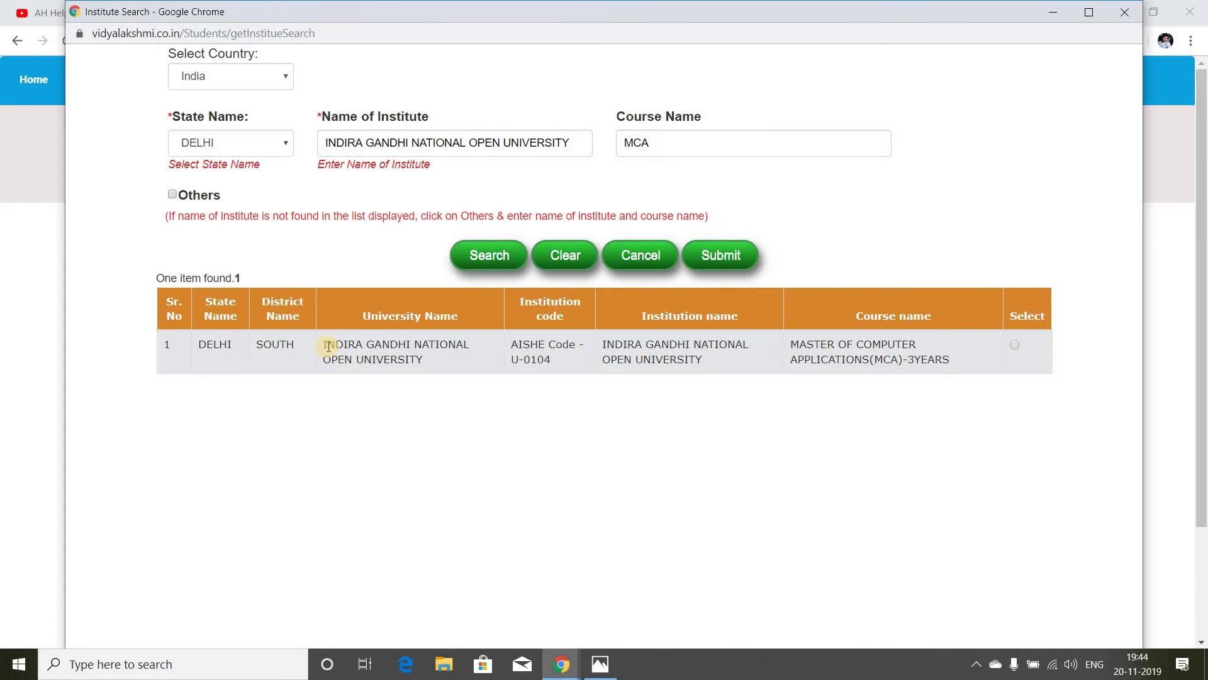
Select the MASTER OF COMPUTER APPLICATIONS(MCA)-3YEARS result and submit it to fill in the institution and course names
left_click(1014, 346)
left_click(721, 255)
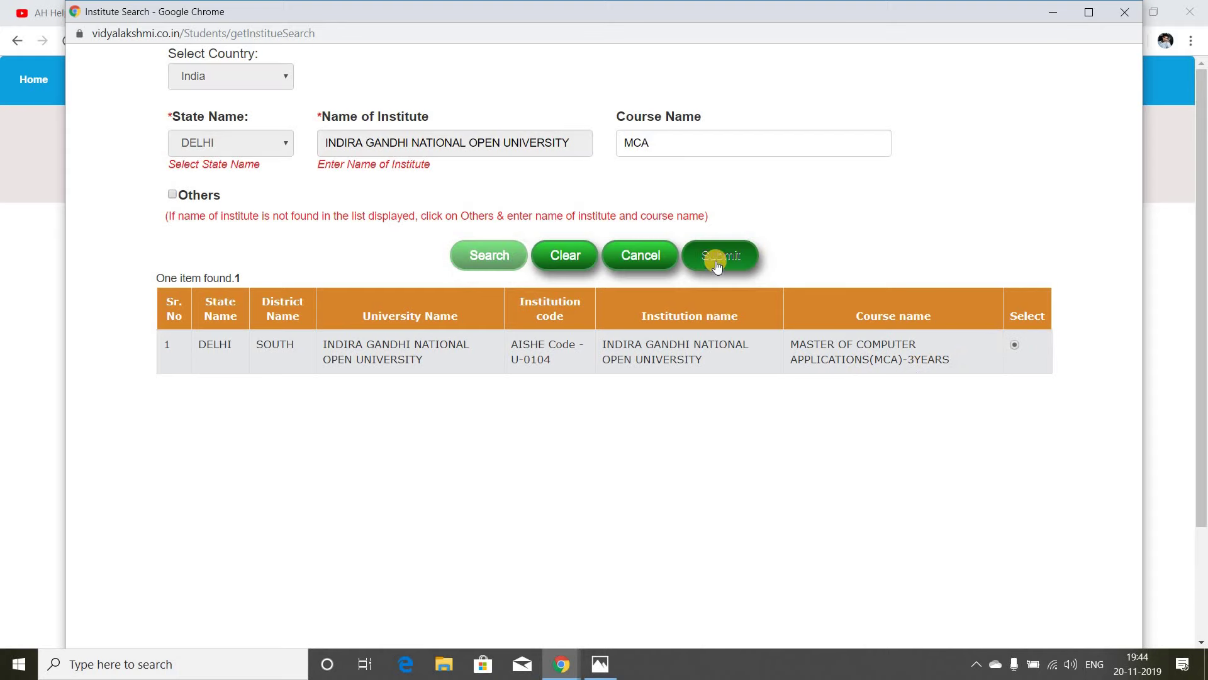
scroll(387, 482, "down", 2)
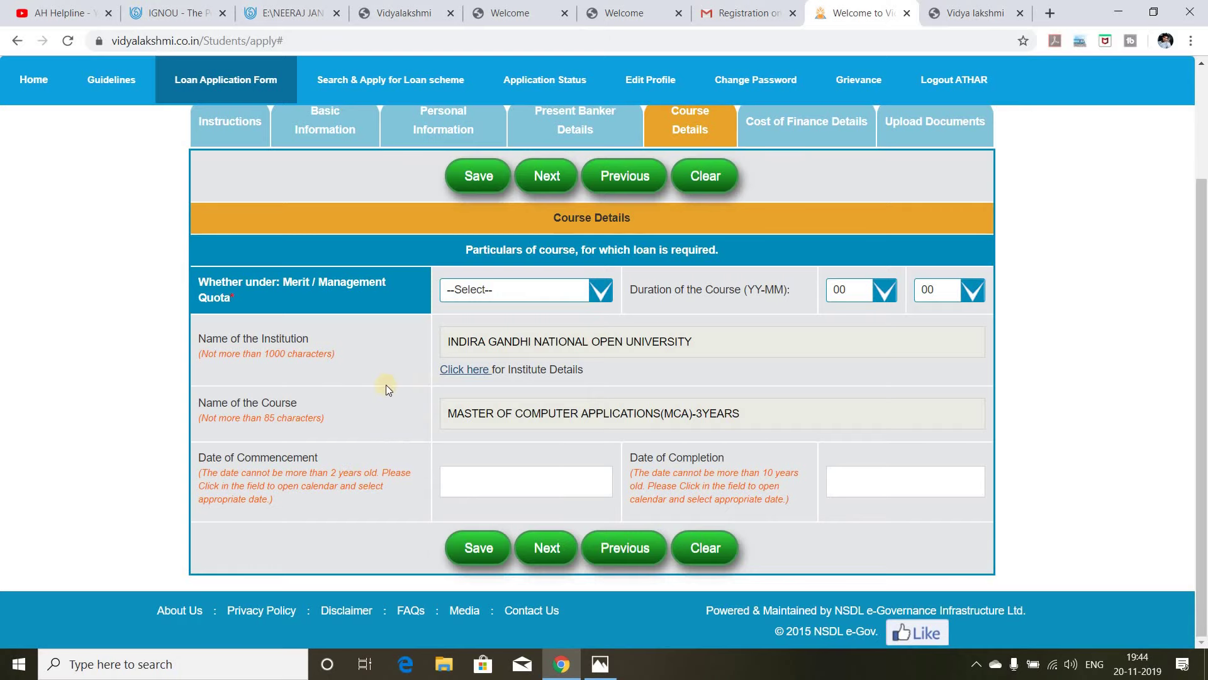
scroll(539, 372, "up", 2)
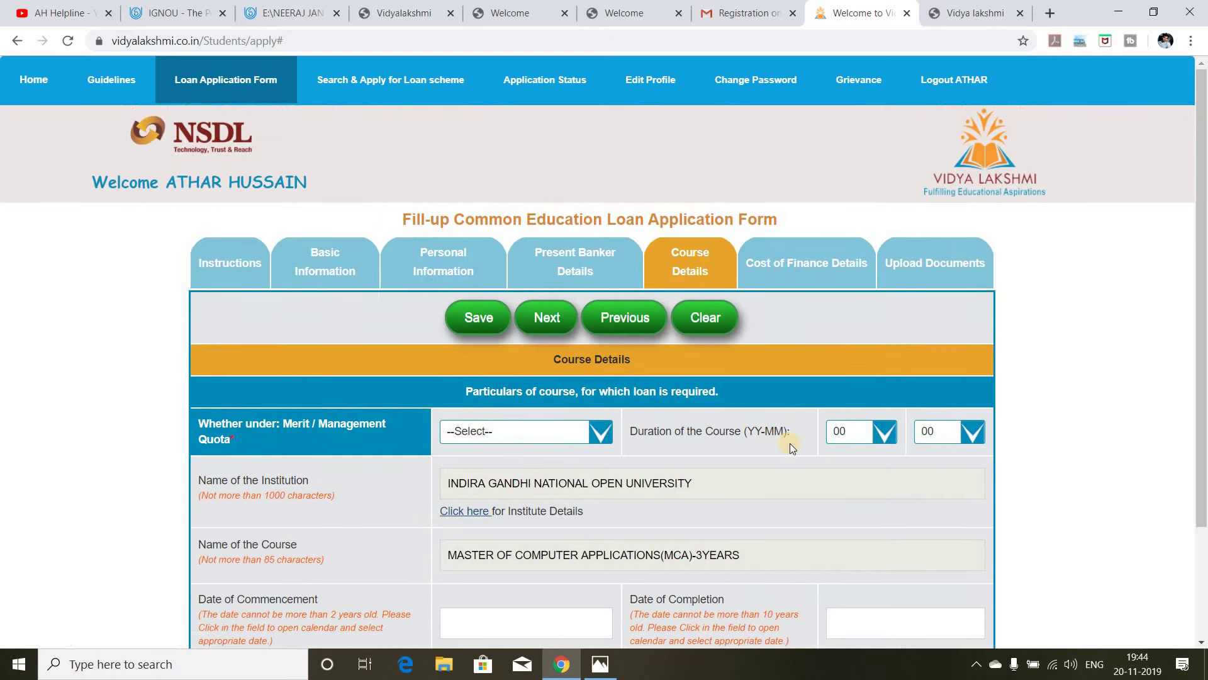
Open the Cost of Finance Details section and review the yearly expense, loan required, securities and repayment fields
left_click(825, 266)
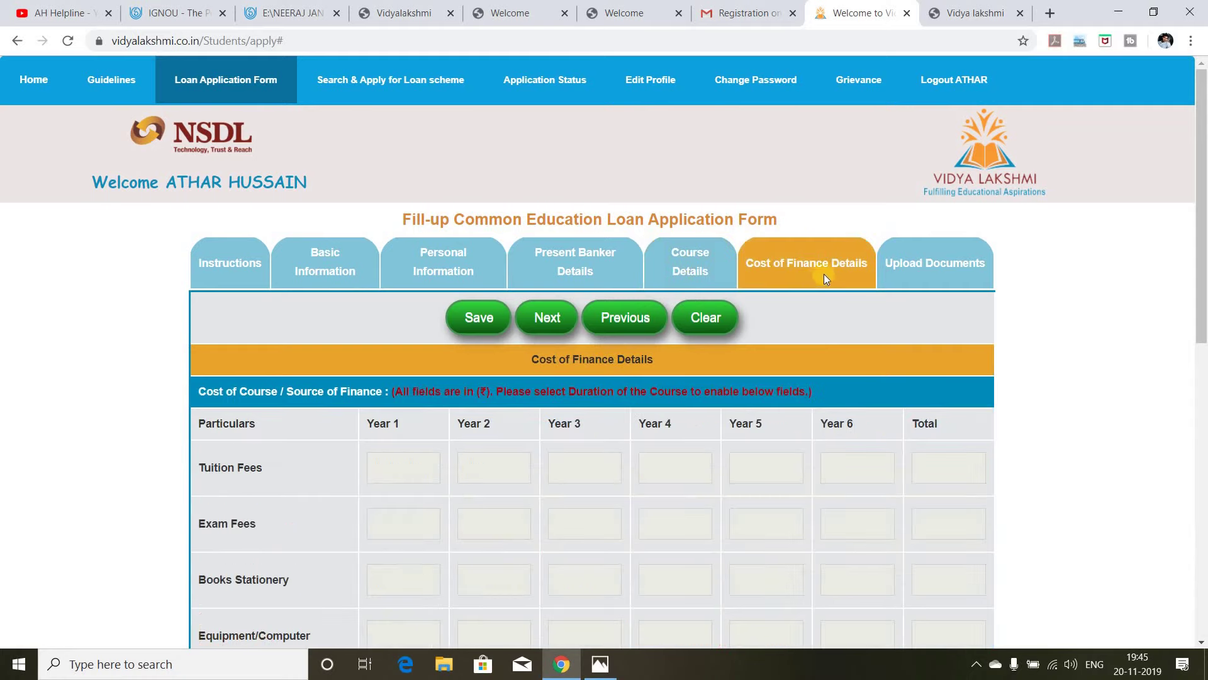
scroll(296, 253, "down", 4)
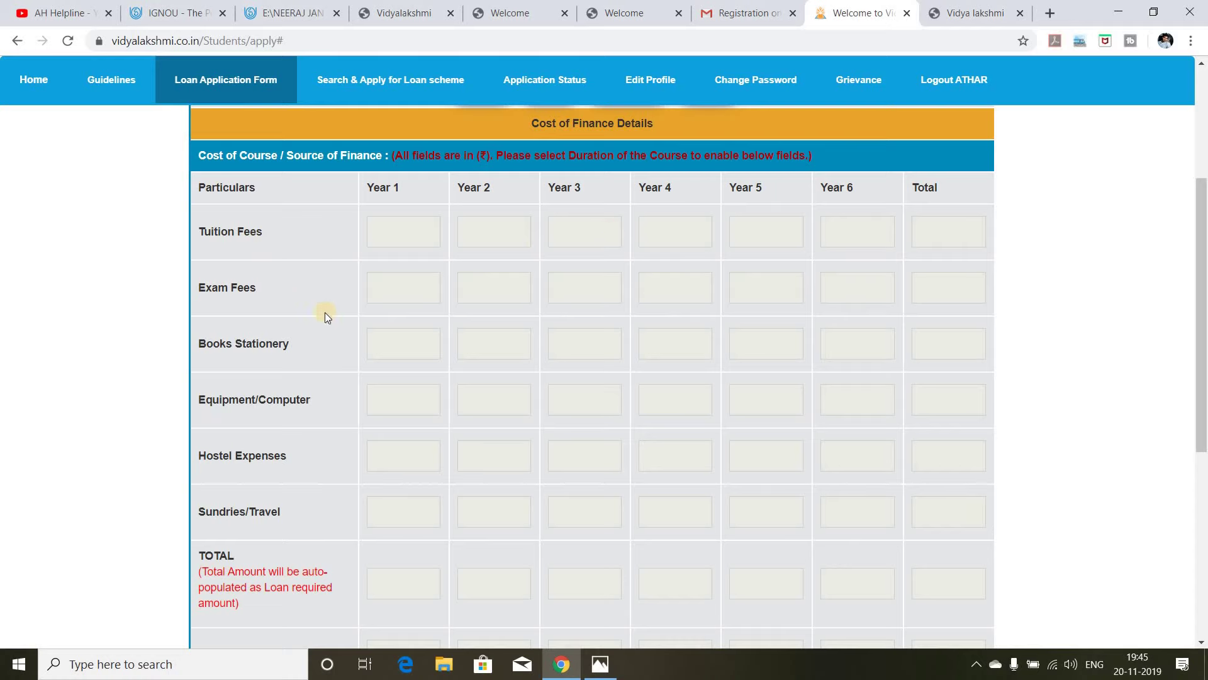
scroll(692, 327, "down", 5)
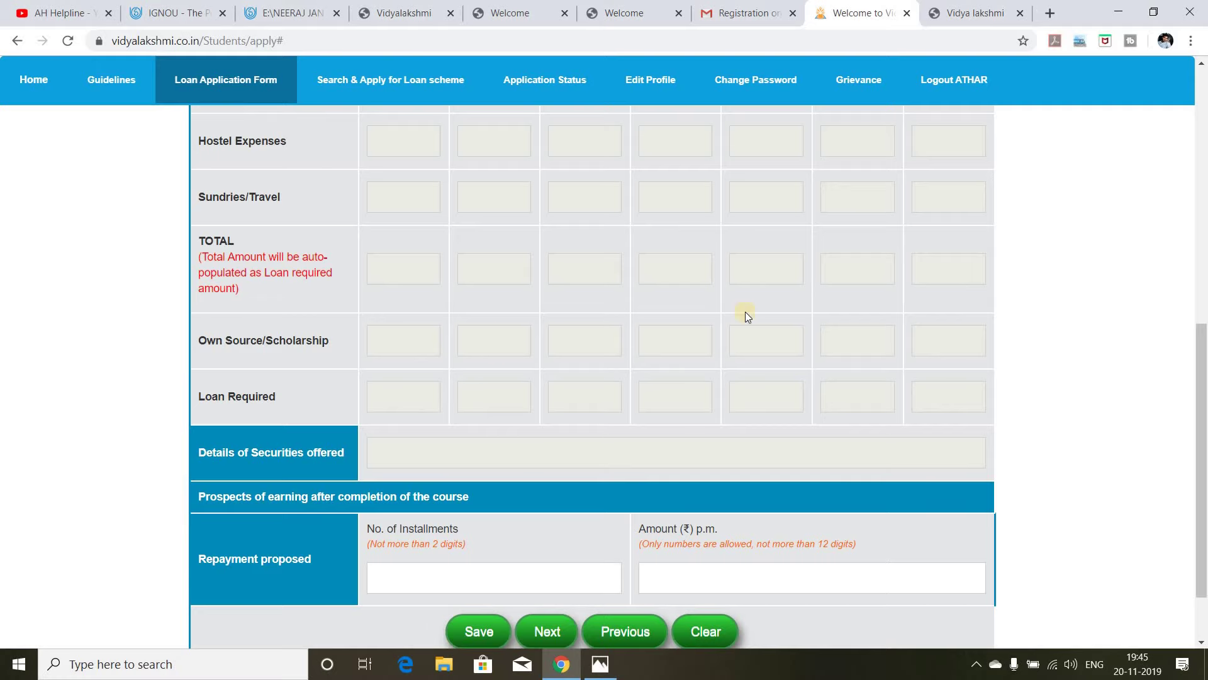
scroll(564, 270, "up", 5)
scroll(680, 268, "down", 4)
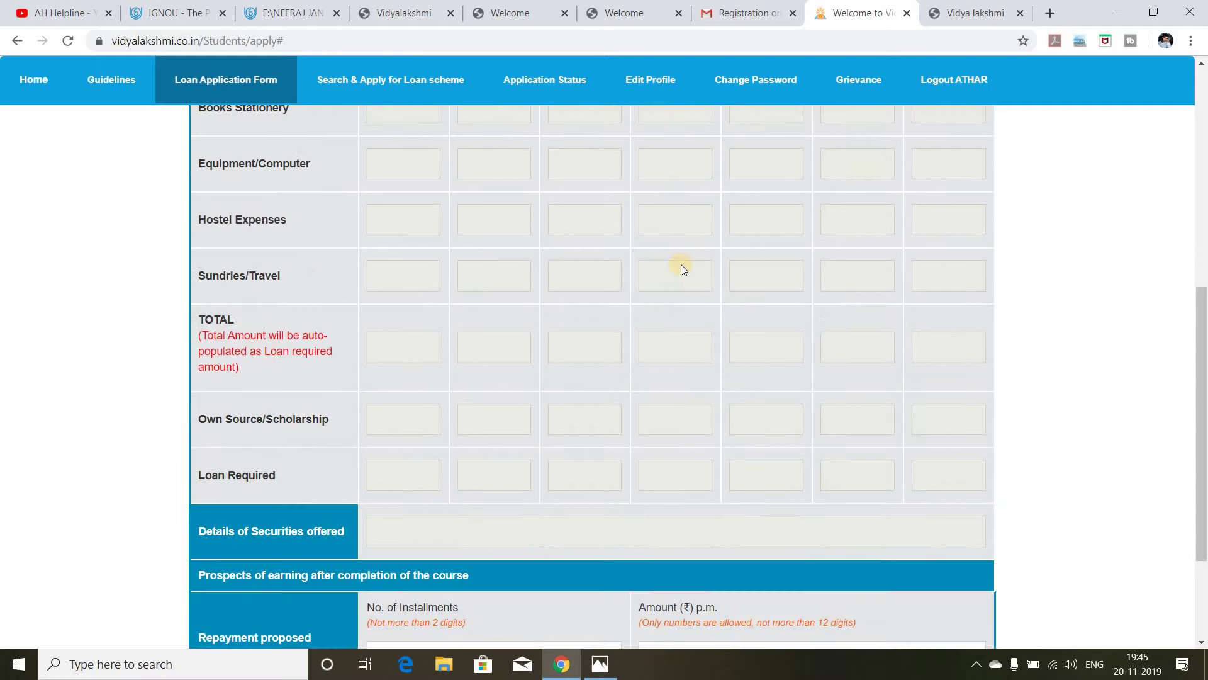
scroll(323, 345, "down", 3)
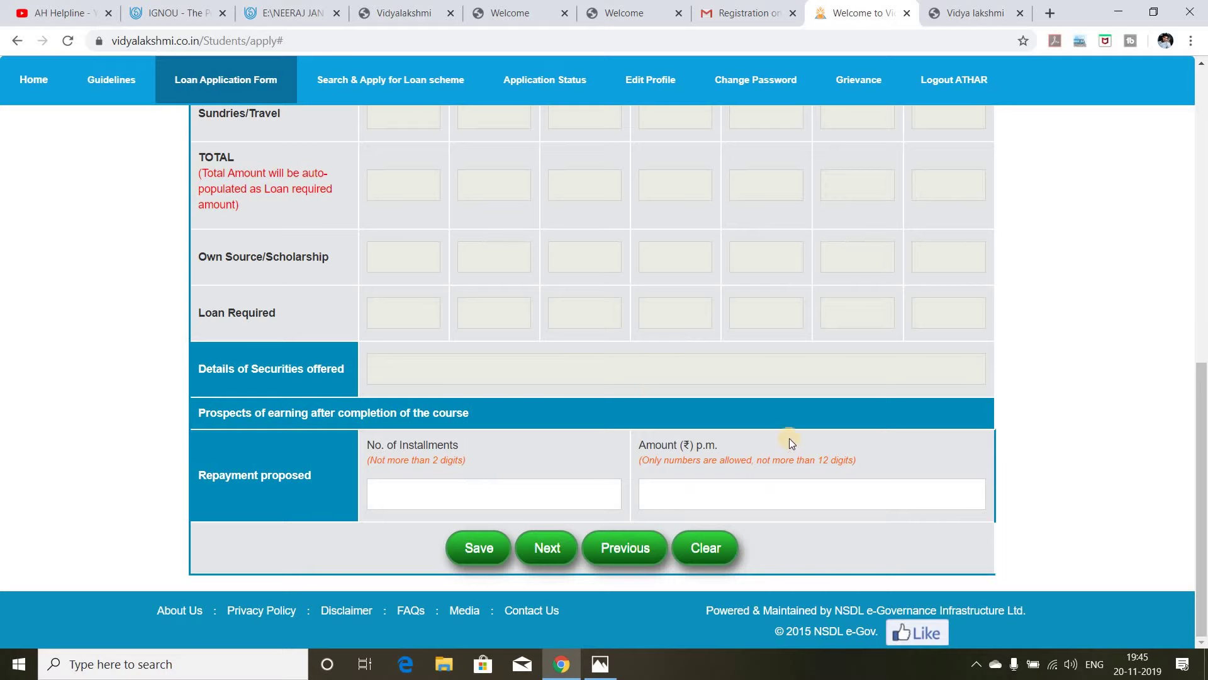
Open the Upload Documents section and review the file format and size rules, the list of required documents and the declaration
scroll(790, 438, "up", 9)
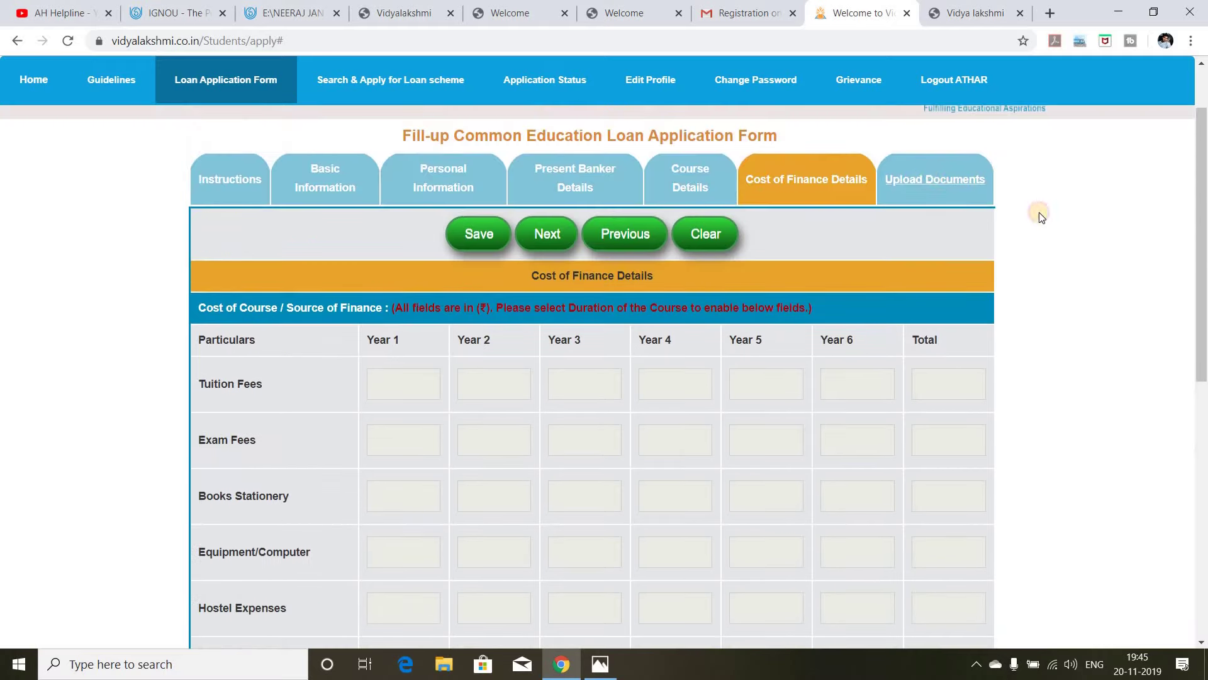
scroll(415, 304, "down", 5)
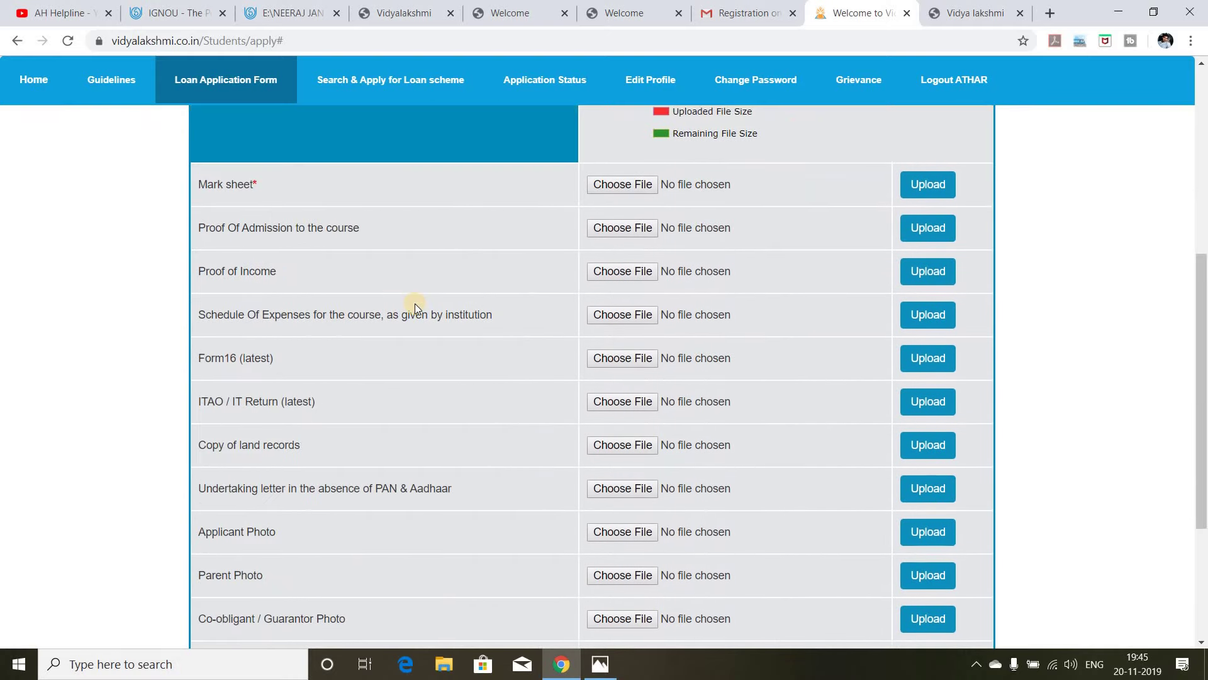
scroll(418, 303, "down", 4)
scroll(808, 353, "up", 9)
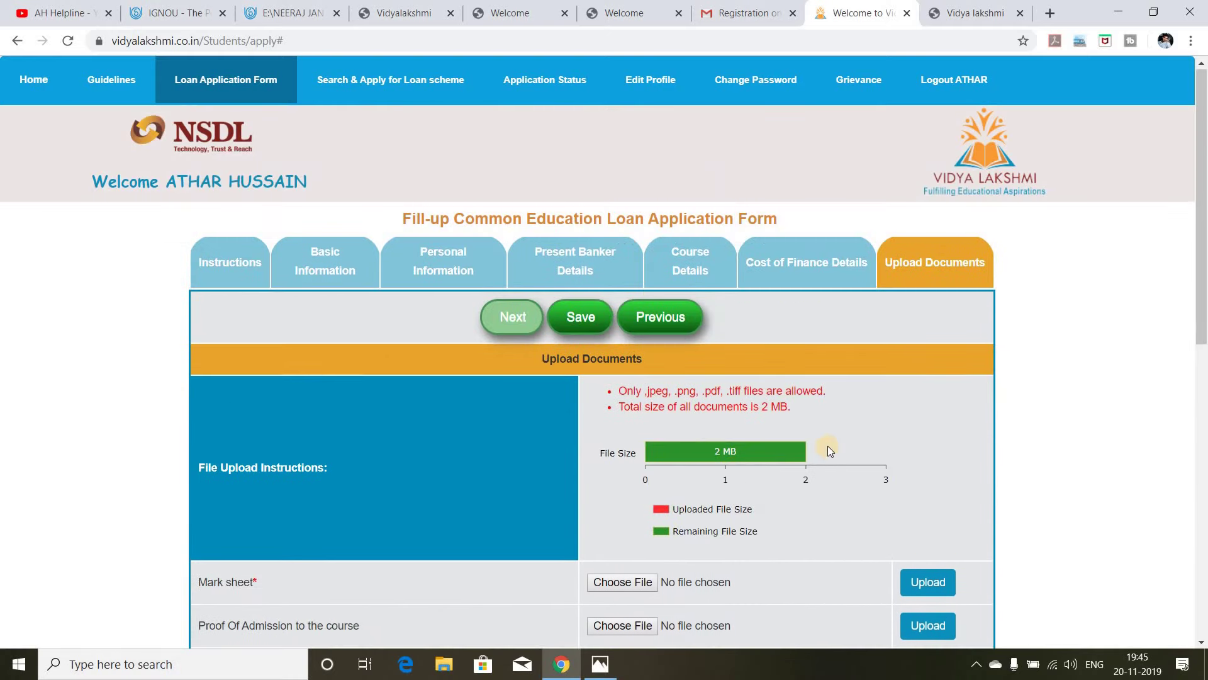
scroll(884, 357, "down", 4)
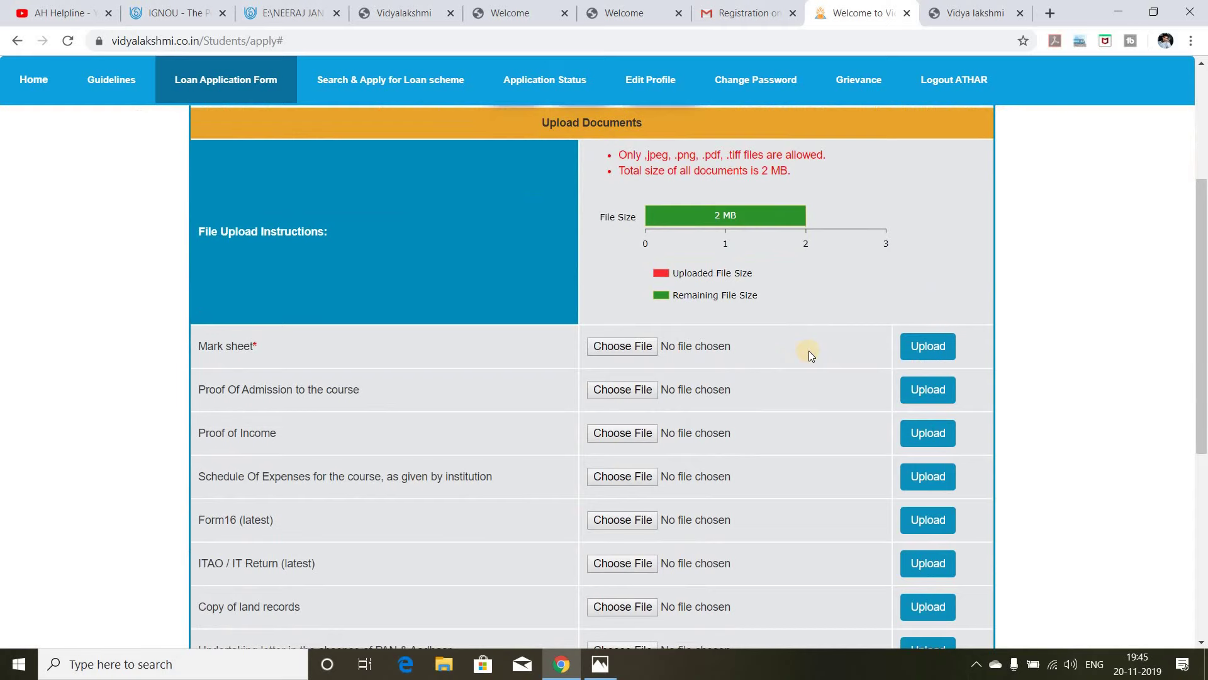
scroll(810, 350, "up", 3)
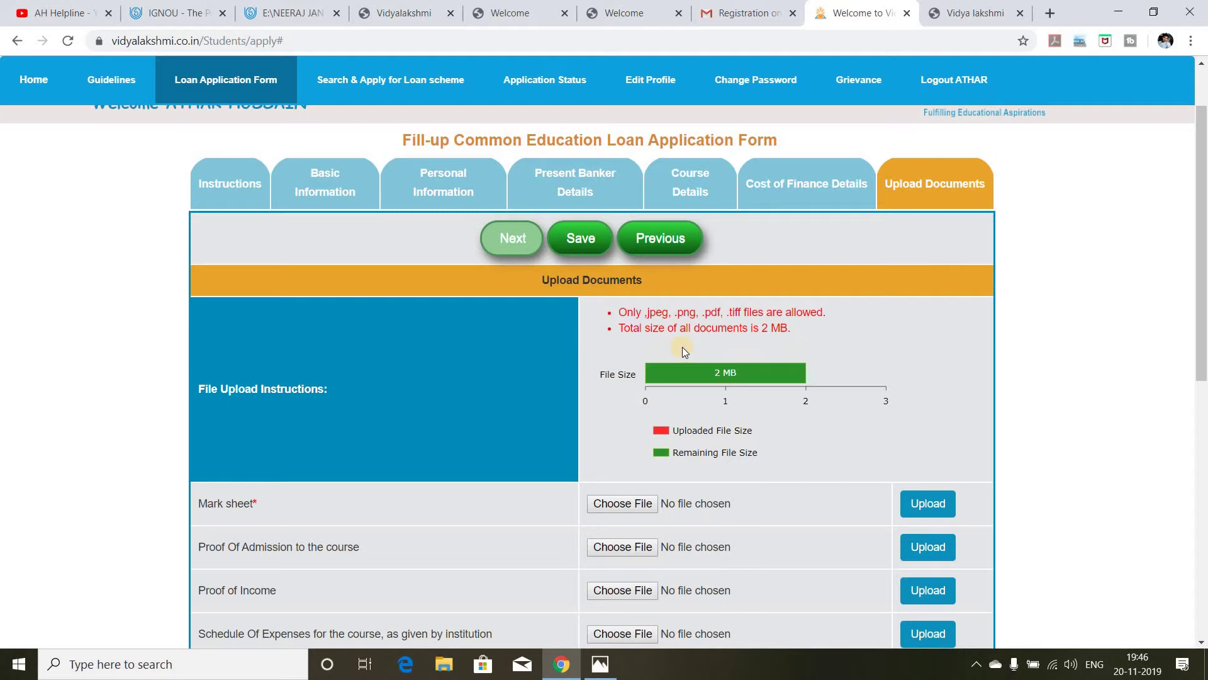
scroll(350, 386, "down", 3)
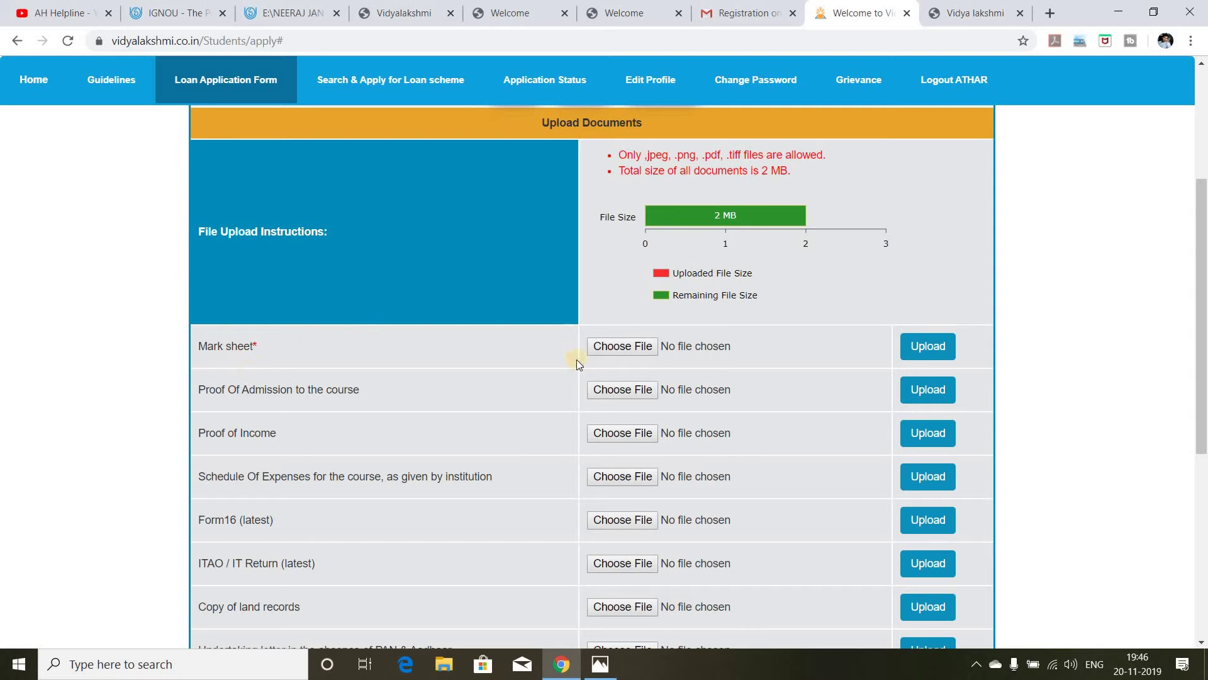
scroll(163, 262, "down", 3)
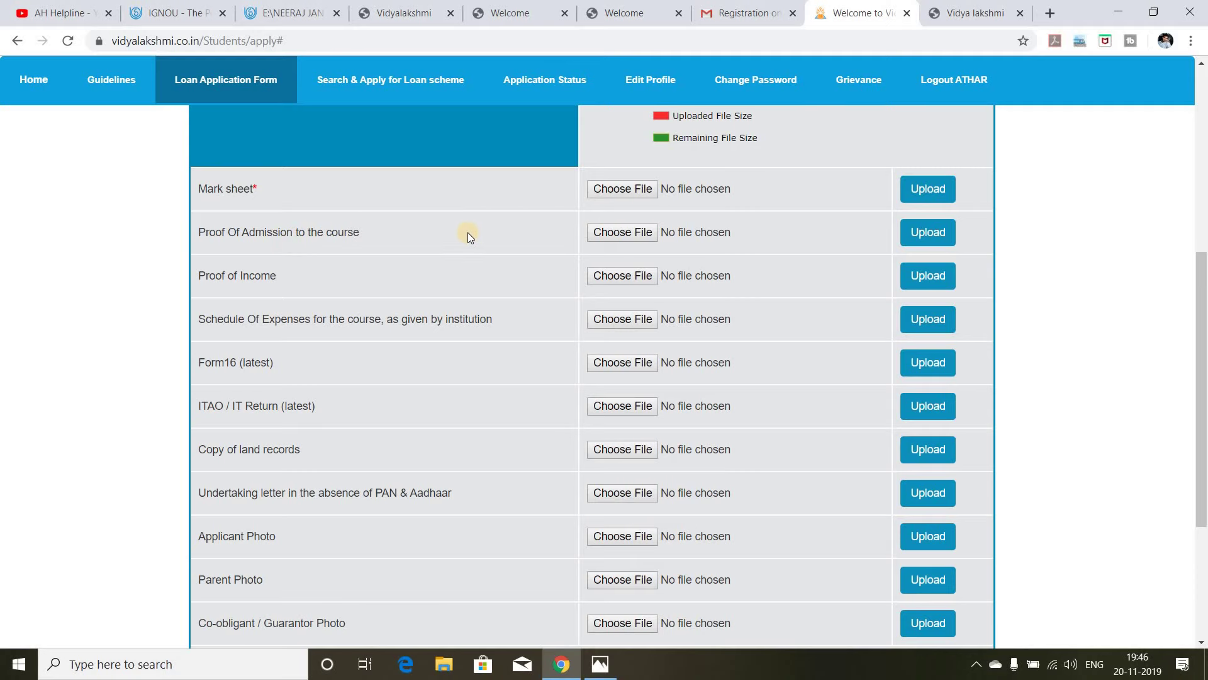
scroll(403, 240, "down", 5)
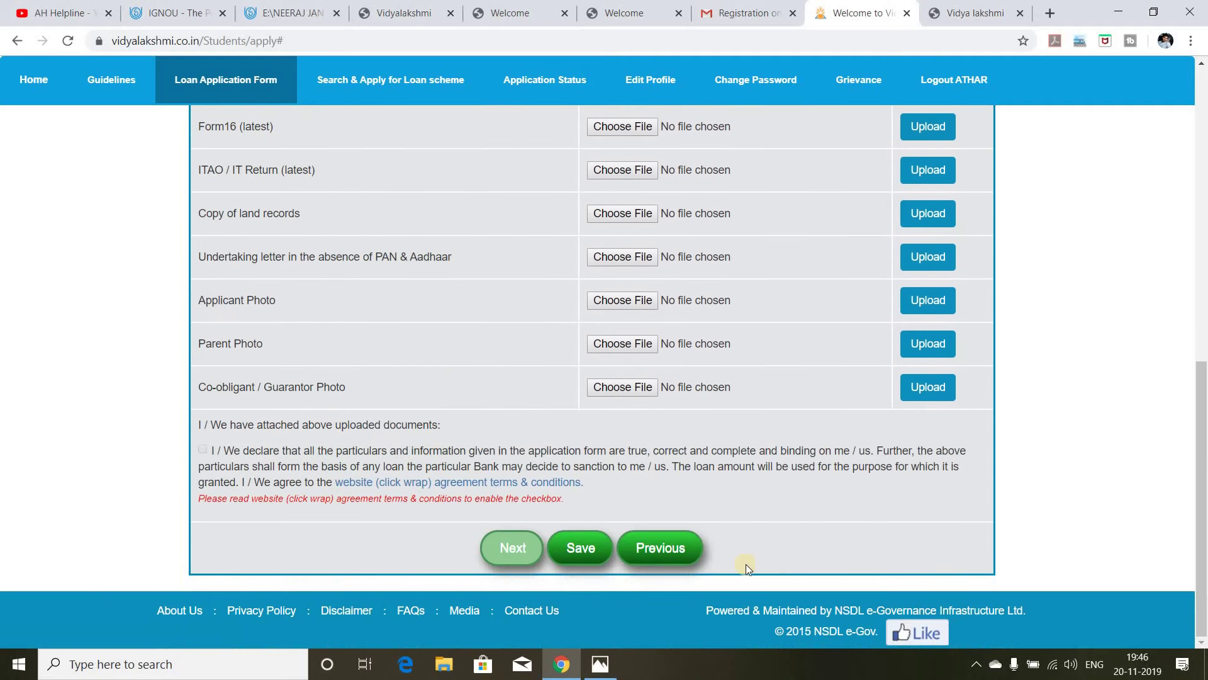
scroll(424, 418, "up", 6)
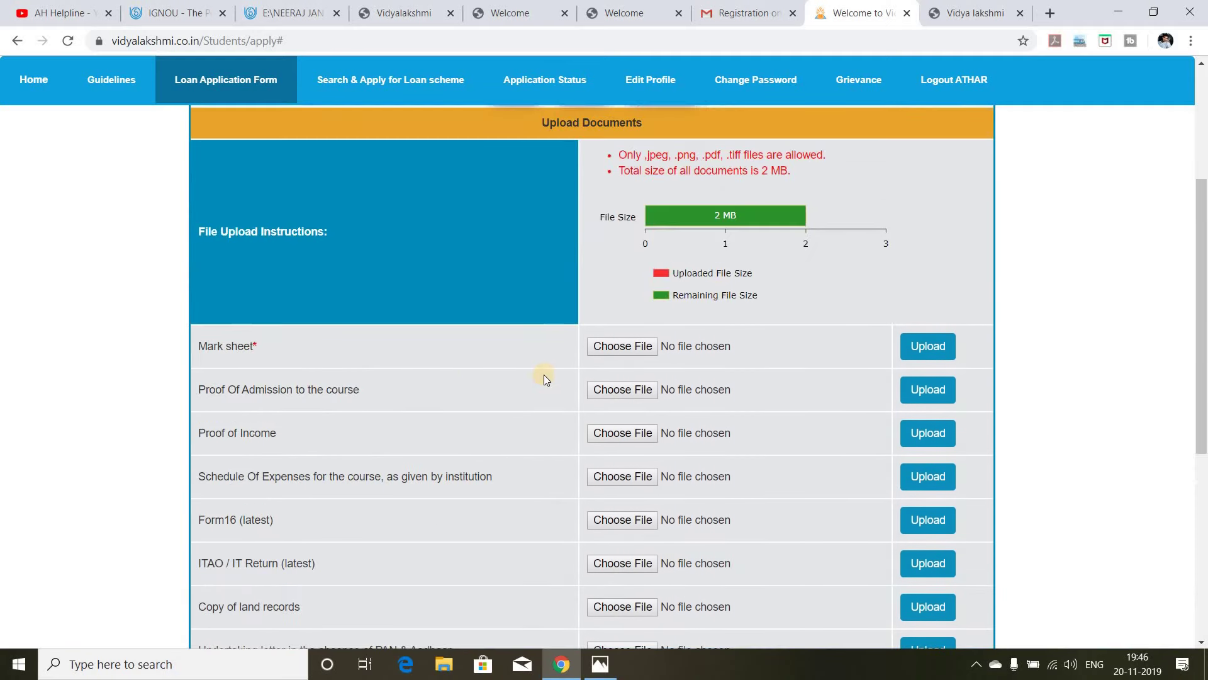
scroll(550, 355, "up", 4)
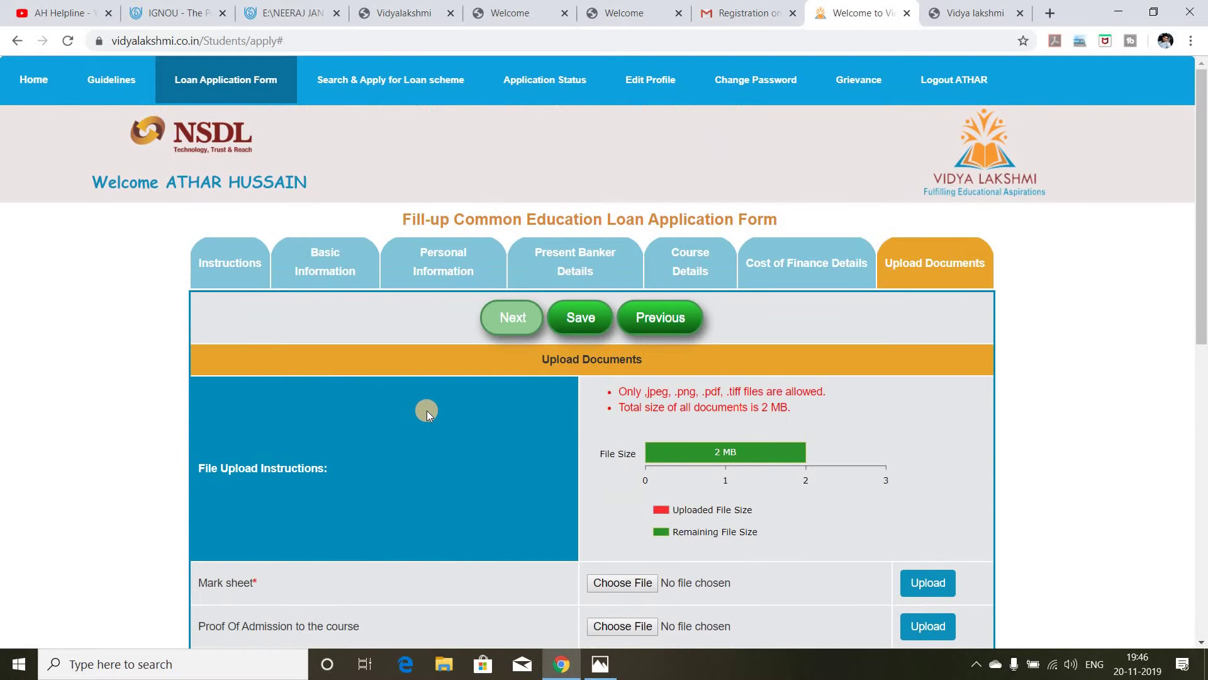
Check the Application Status page for submitted loans and return to the student home page
left_click(562, 92)
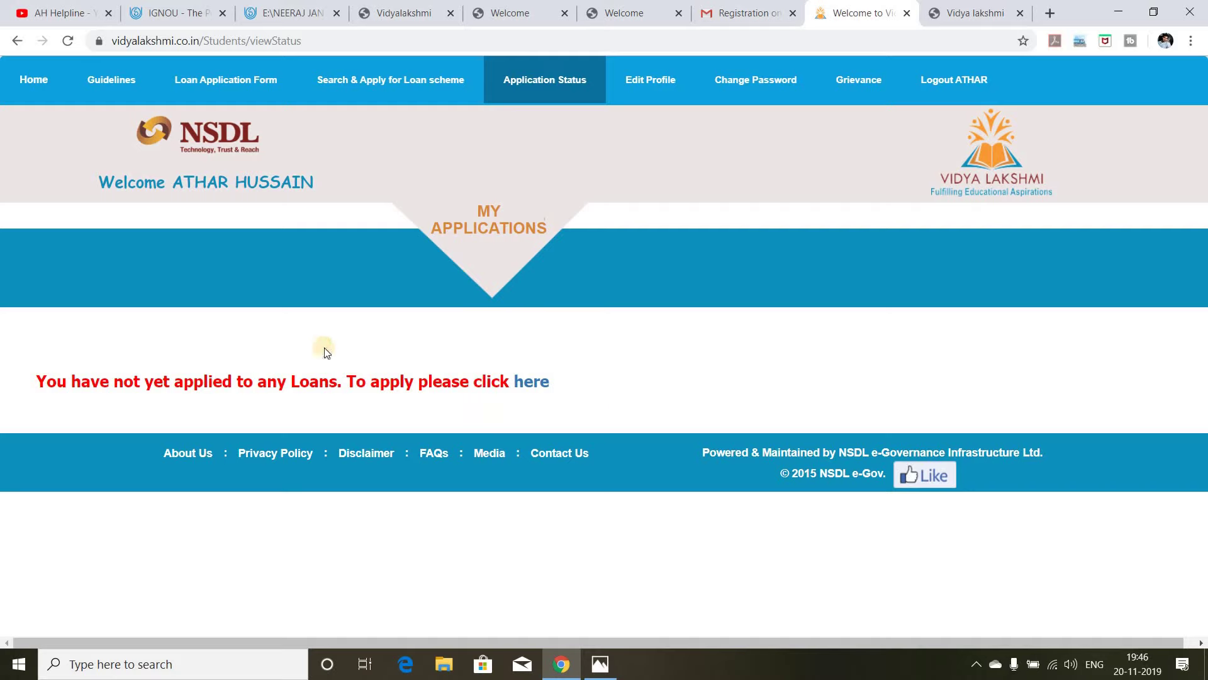
left_click(34, 80)
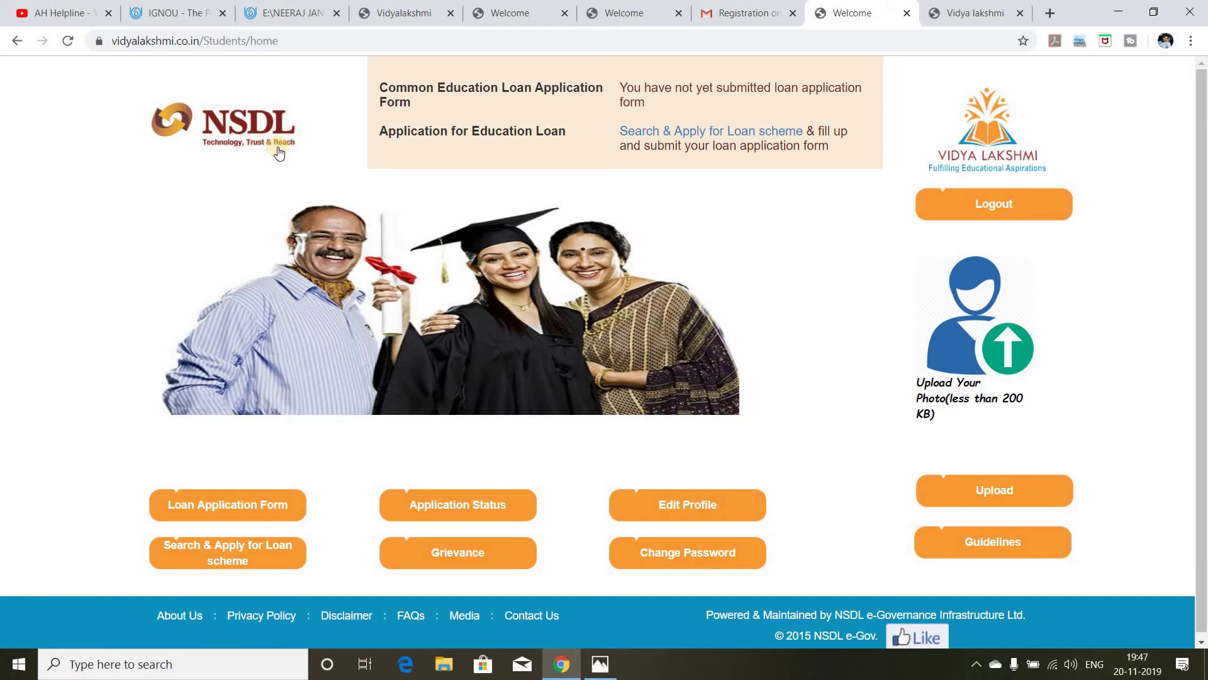
scroll(1070, 227, "down", 1)
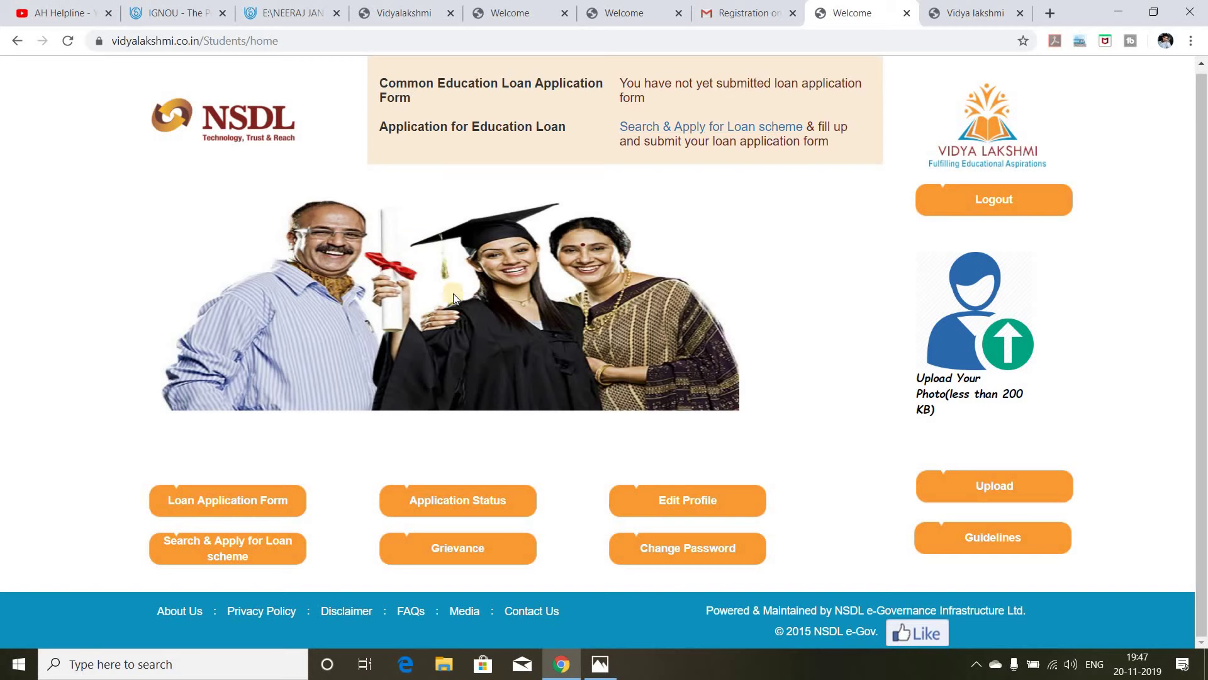
Switch to the browser page with the registration form and open the Vidya Lakshmi portal's home page from there
left_click(542, 25)
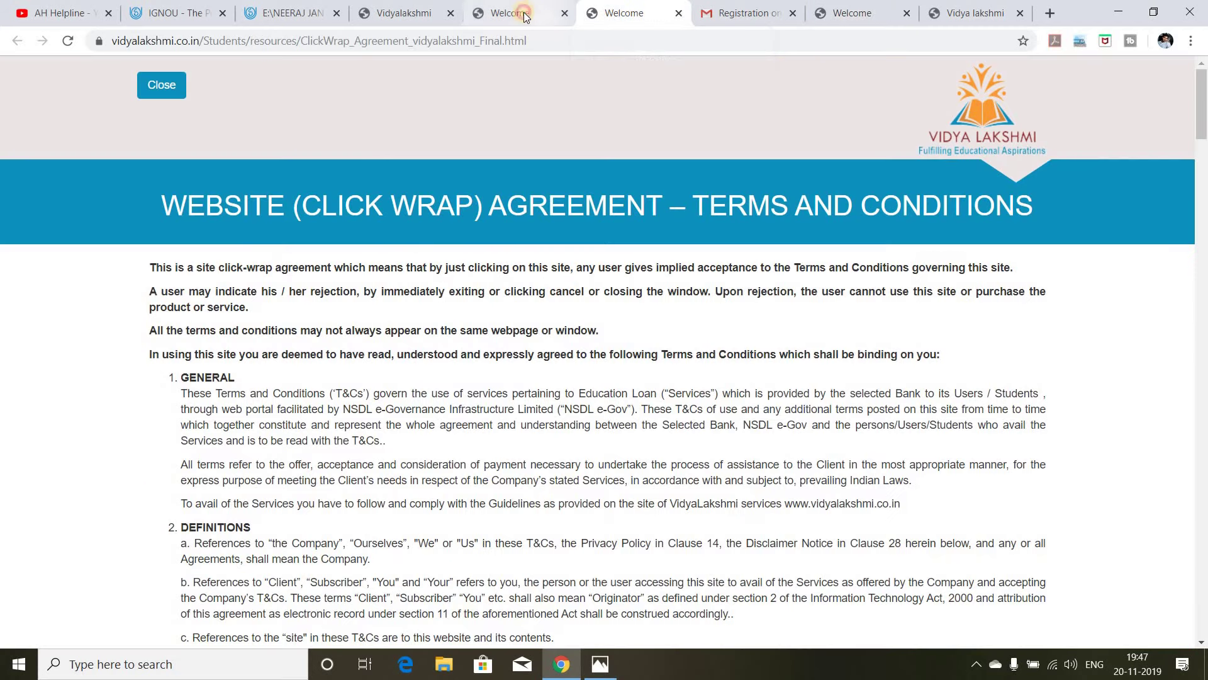
left_click(406, 14)
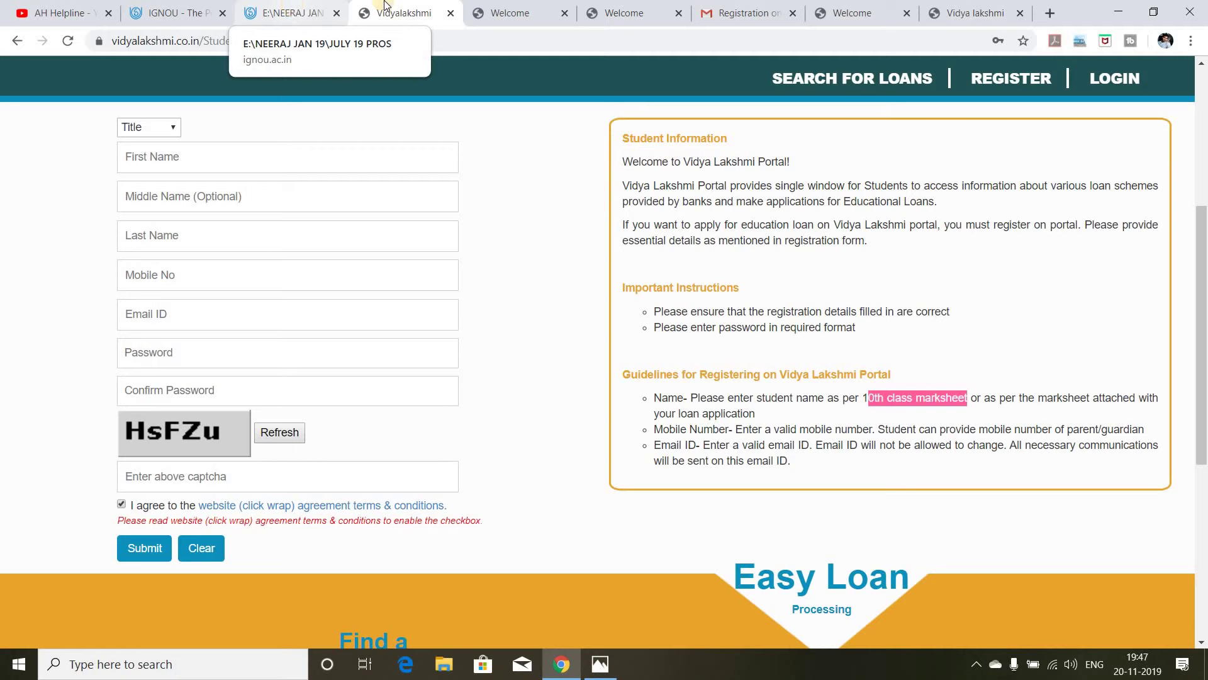
left_click(293, 10)
key("ctrl+Tab")
scroll(249, 267, "up", 2)
scroll(249, 268, "up", 4)
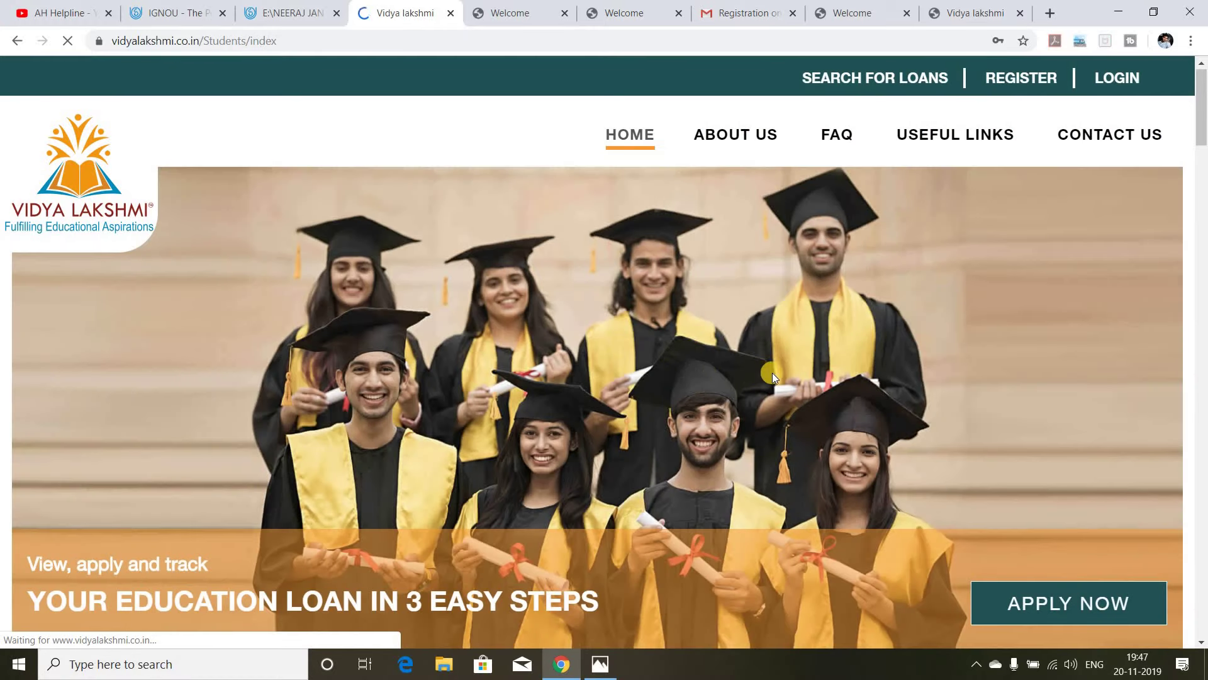
Look through the portal's home page, including the three application steps, news, testimonials, registered banks and login form
scroll(749, 383, "down", 5)
scroll(564, 420, "down", 4)
scroll(564, 420, "down", 15)
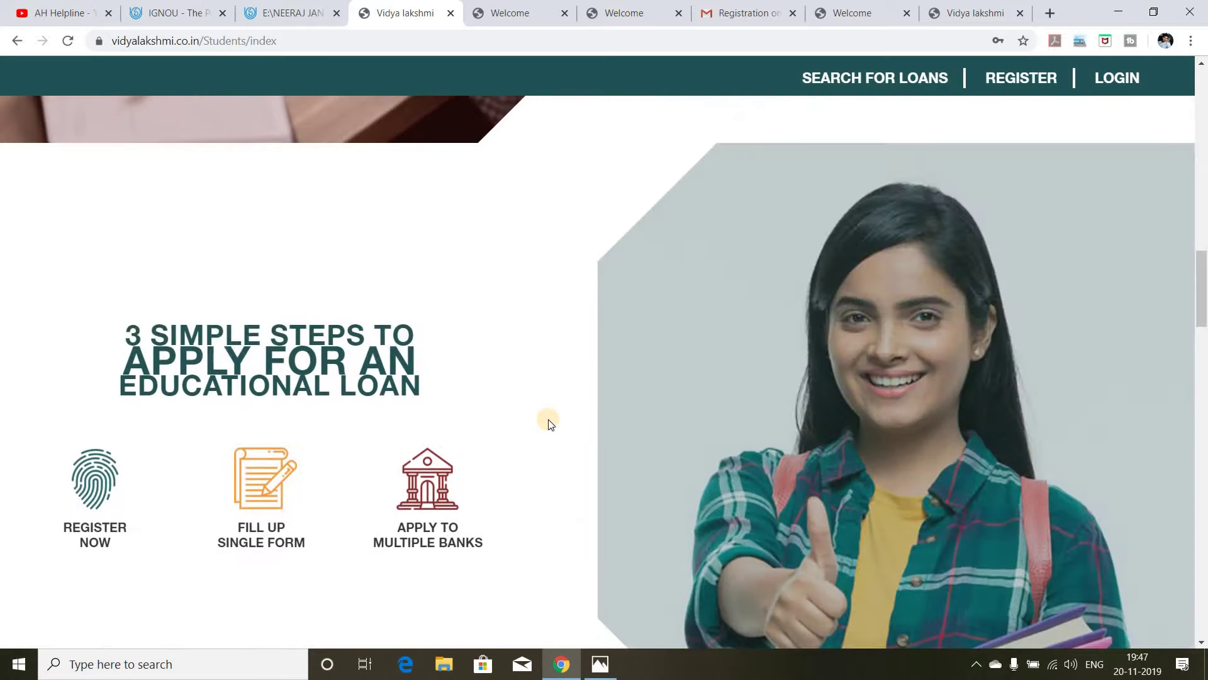
scroll(536, 423, "down", 9)
scroll(539, 440, "down", 5)
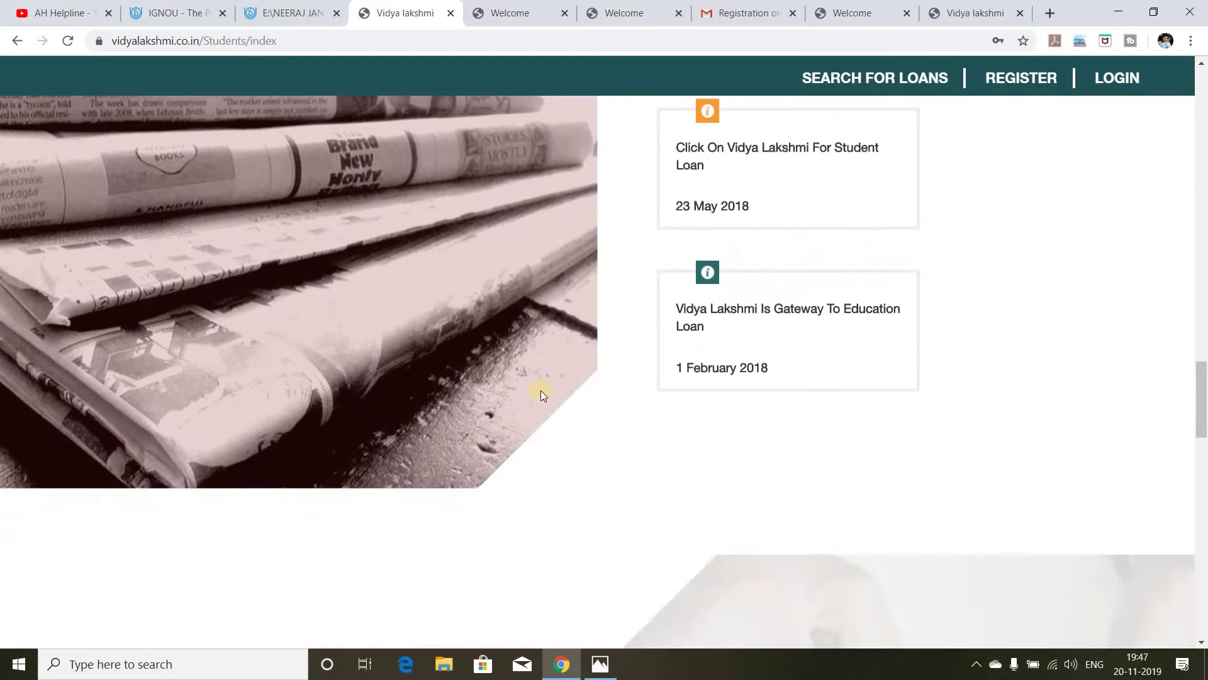
scroll(548, 396, "down", 14)
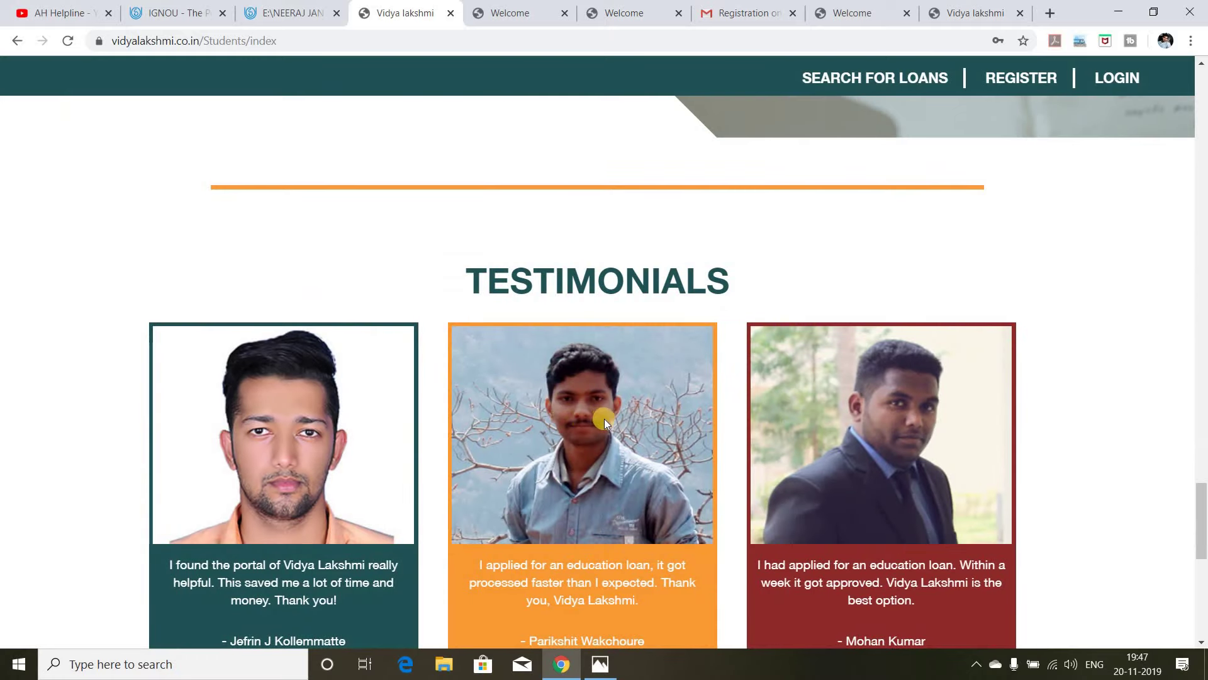
scroll(594, 411, "down", 10)
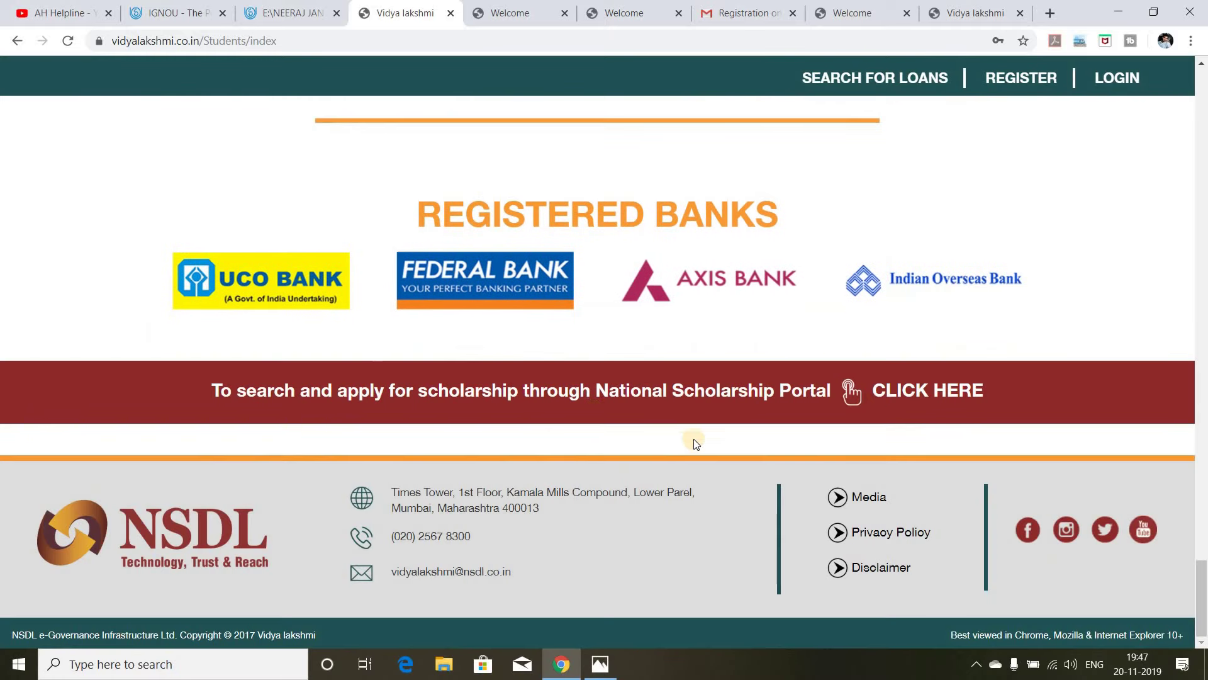
scroll(704, 433, "up", 9)
scroll(703, 433, "up", 20)
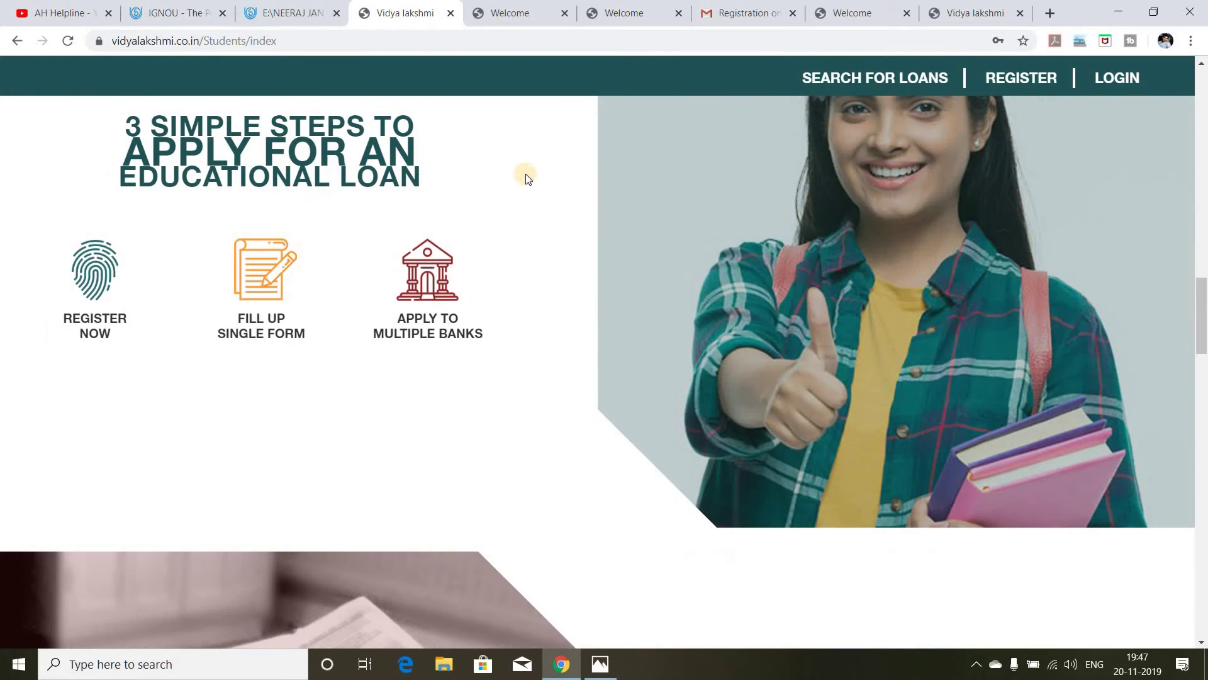
scroll(605, 246, "up", 5)
scroll(607, 245, "up", 4)
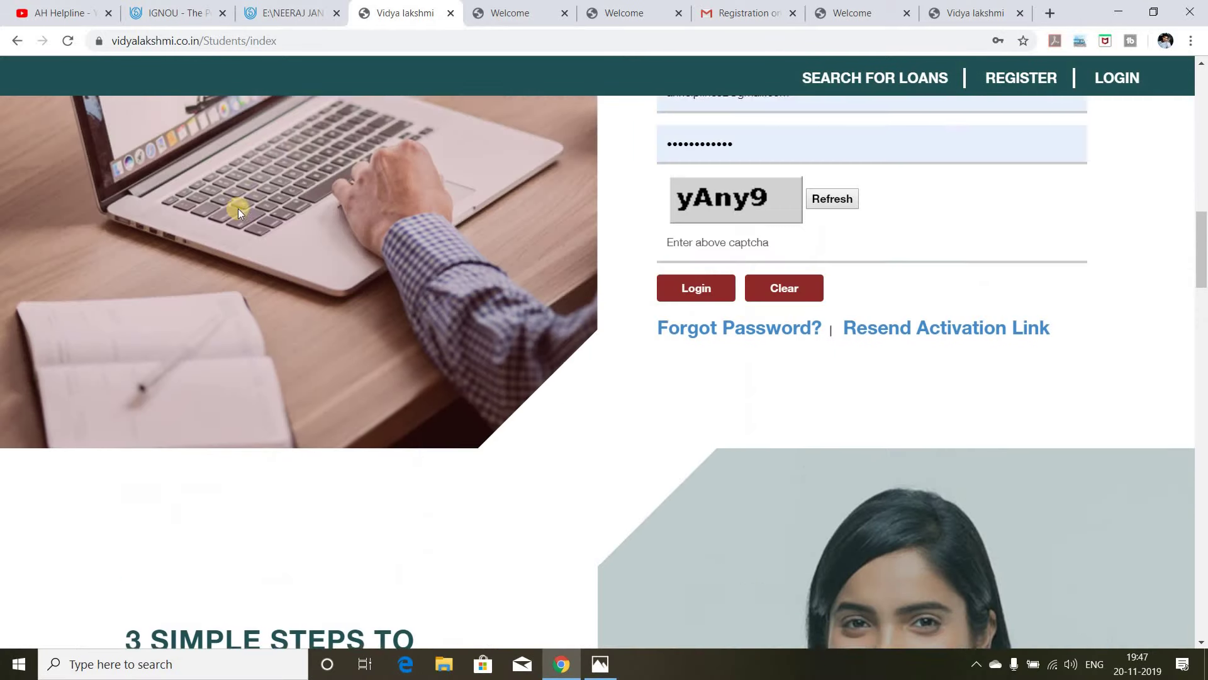
Switch to the IGNOU prospectus PDF and find the next occurrence of EDUCATION LOAN, in the Vidya Lakshmi Portal section
key("ctrl+shift+Tab")
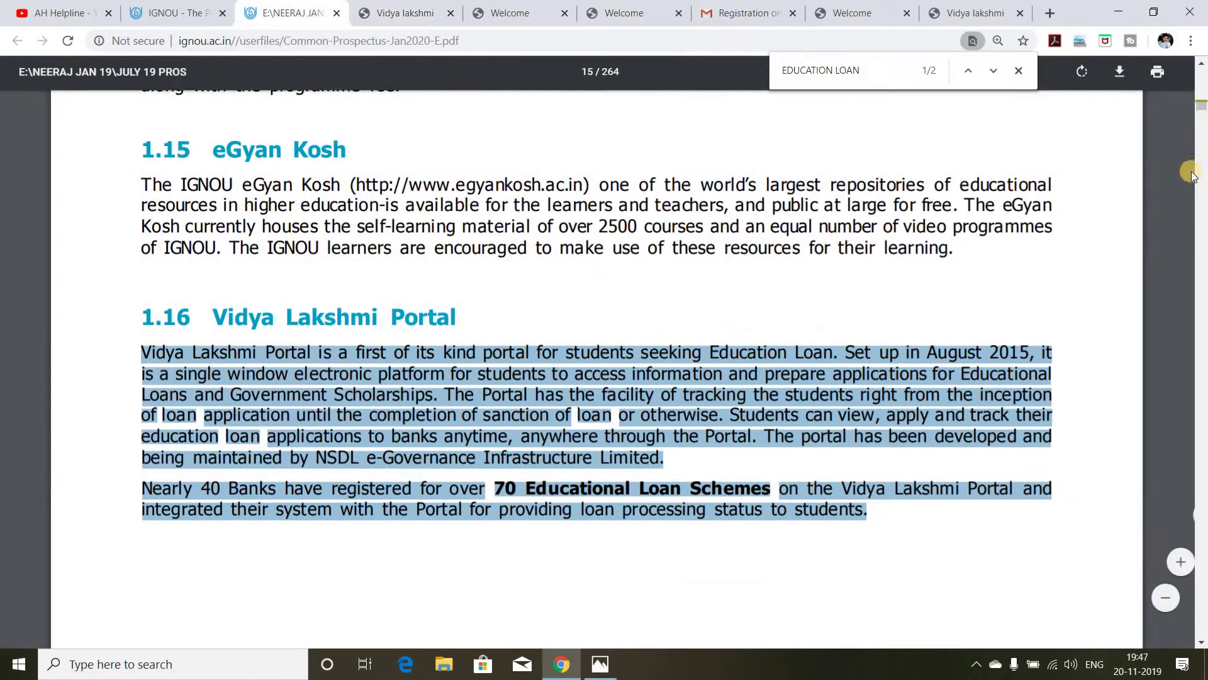
left_click_drag(1204, 109, 1204, 88)
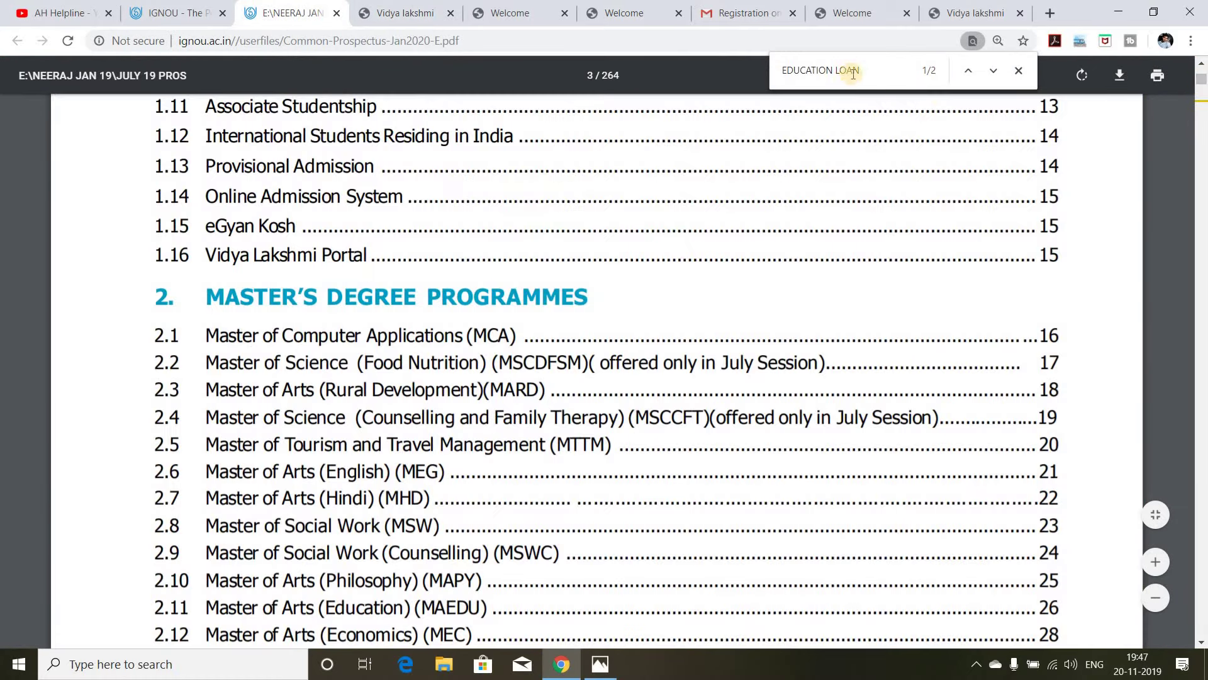
key("Return")
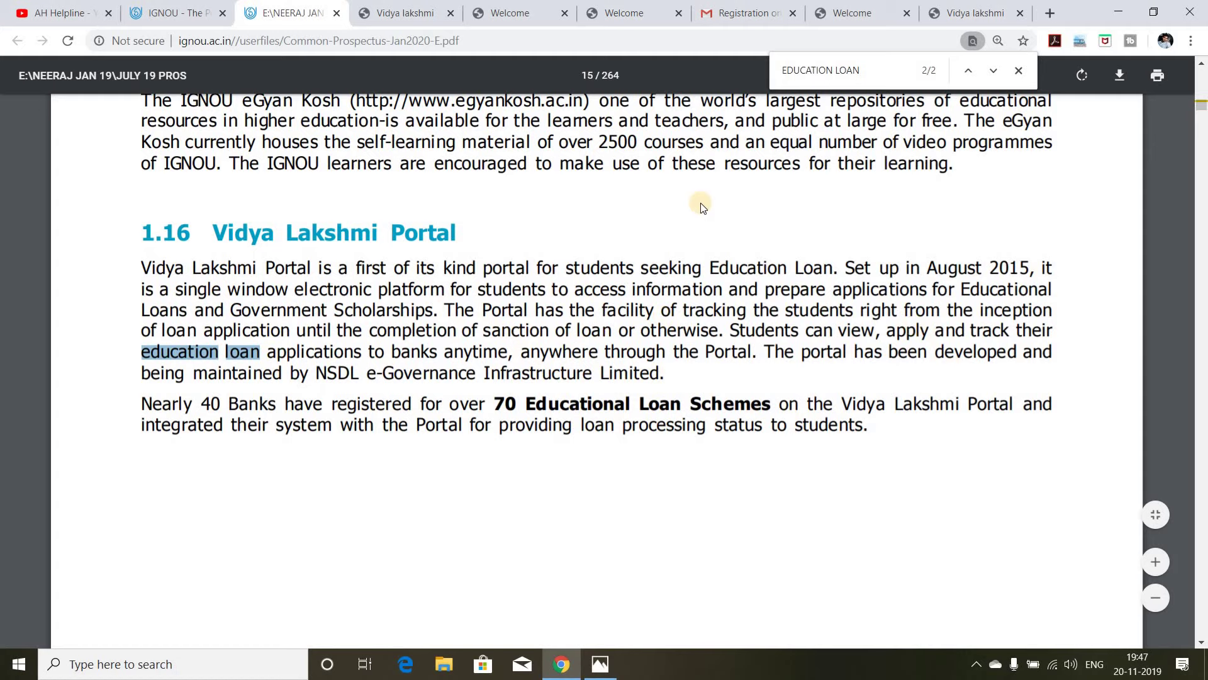
Return to the Vidya Lakshmi home page and show its opening banner with the Register and Login options
left_click(629, 12)
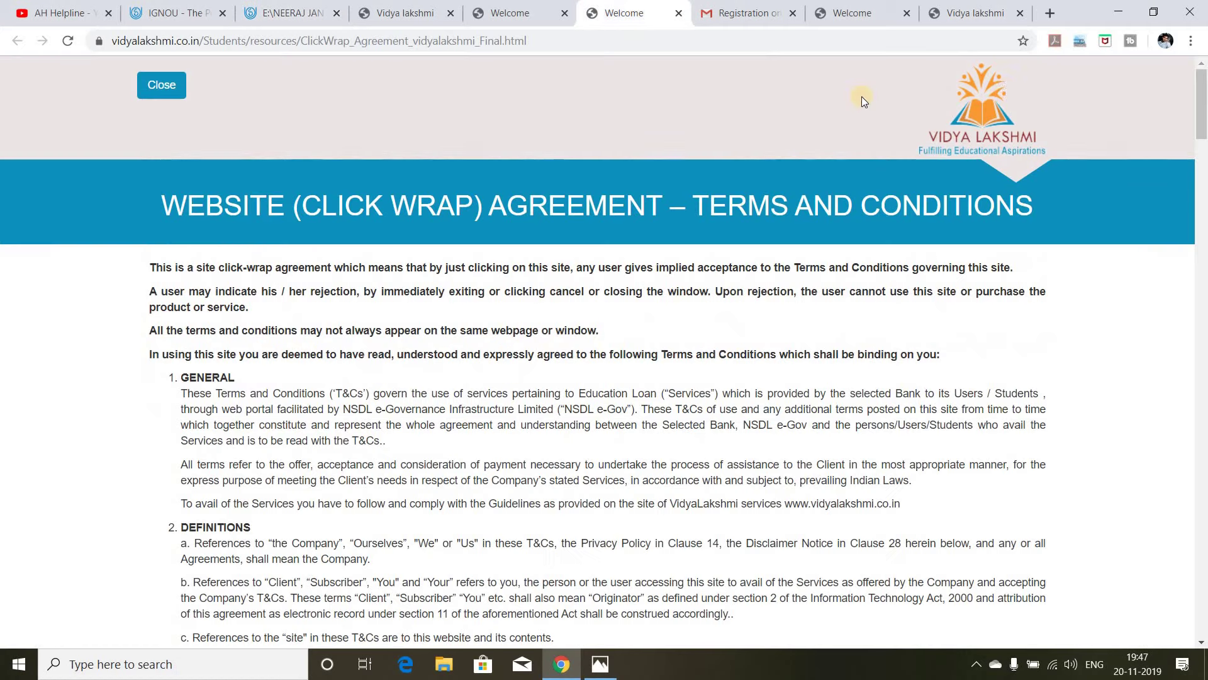
left_click(510, 13)
left_click(401, 12)
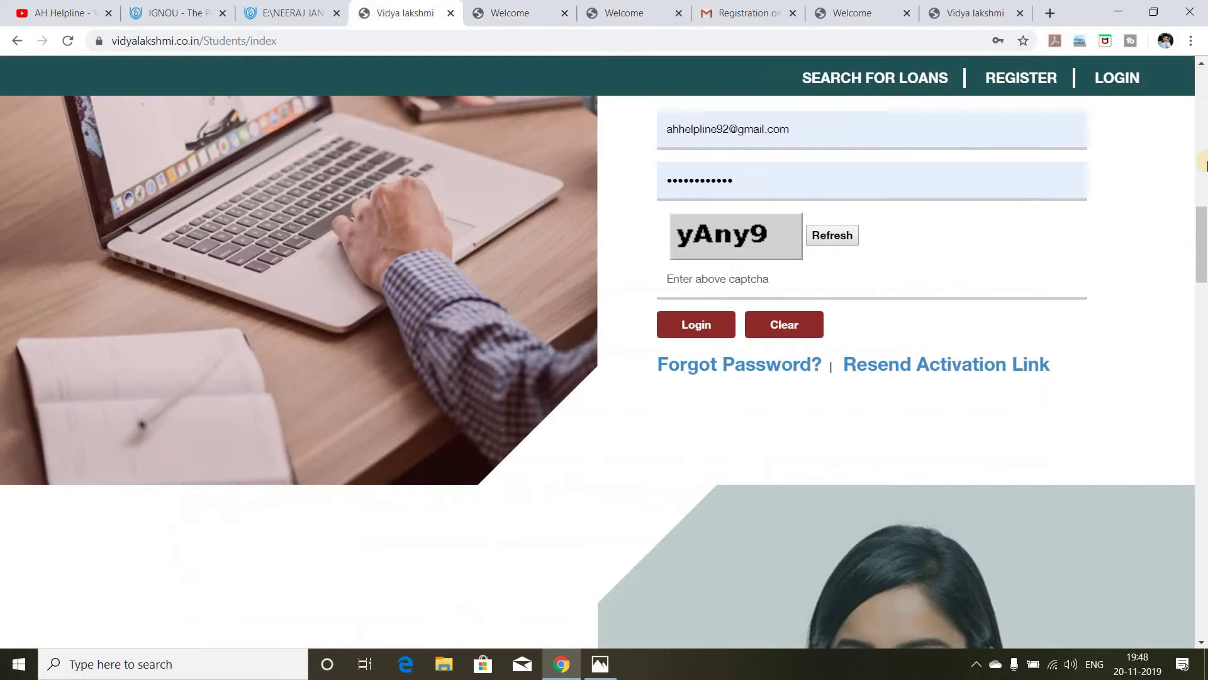
left_click(1203, 144)
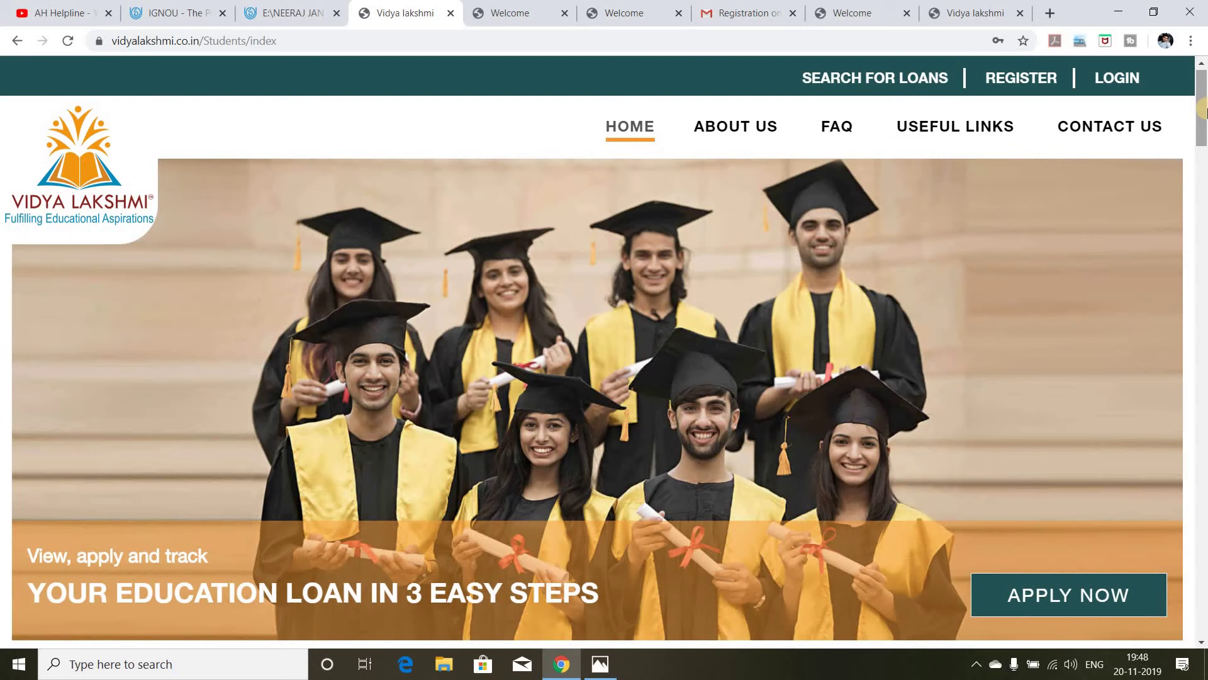
Show the AH Helpline YouTube channel page and bring up the Education Loan 2020-21 title image in the photo viewer
left_click(66, 12)
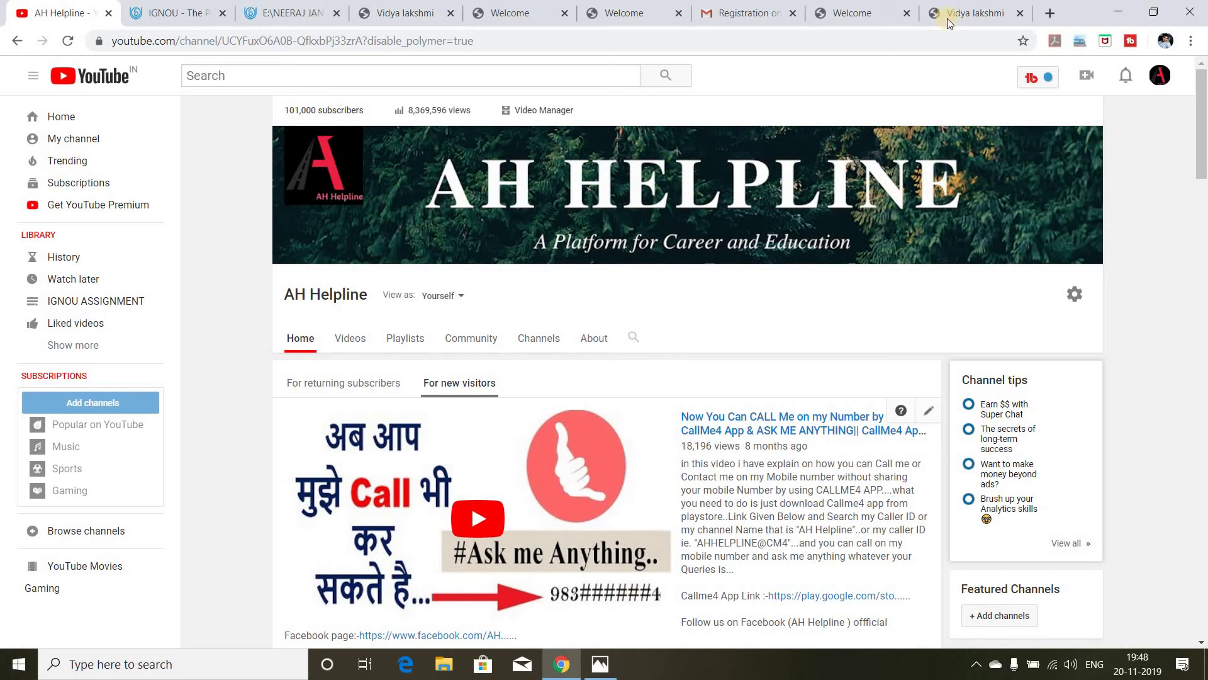
left_click(614, 19)
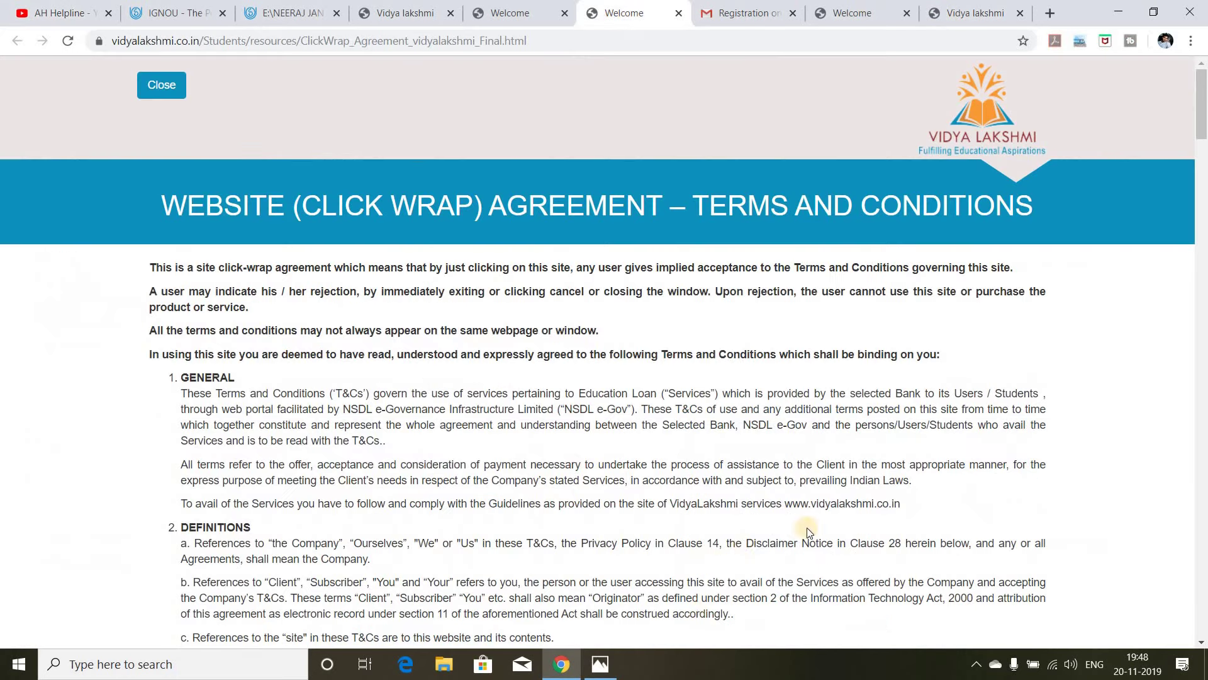
left_click(614, 671)
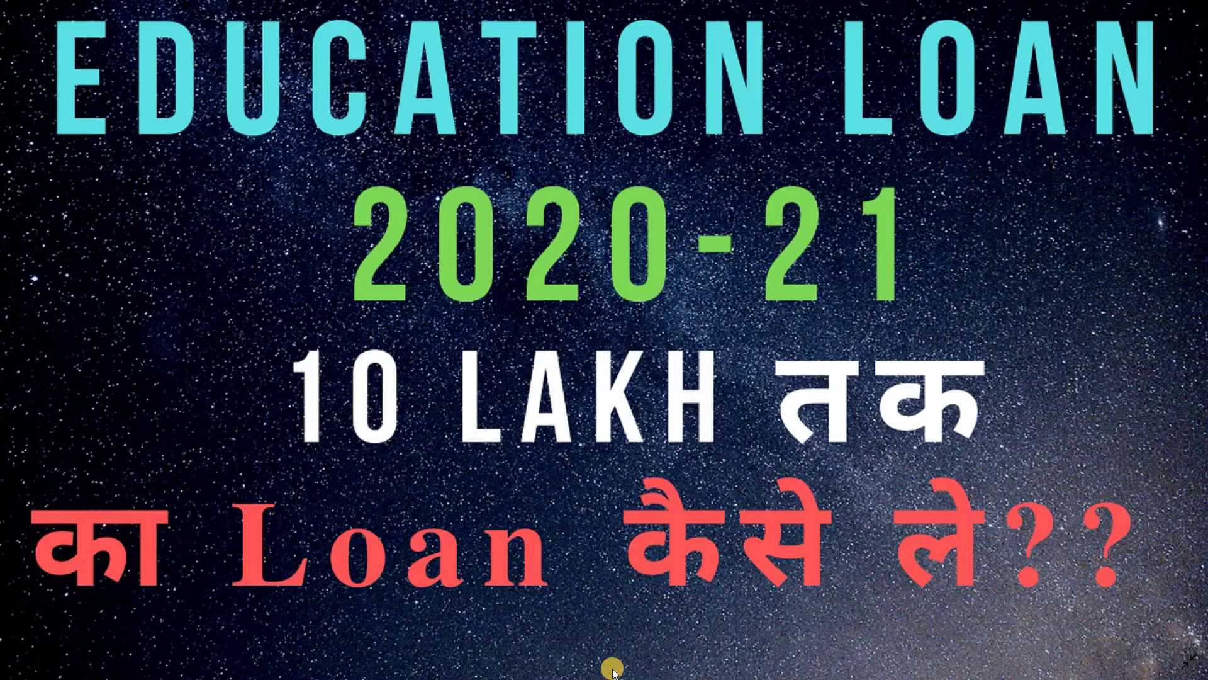